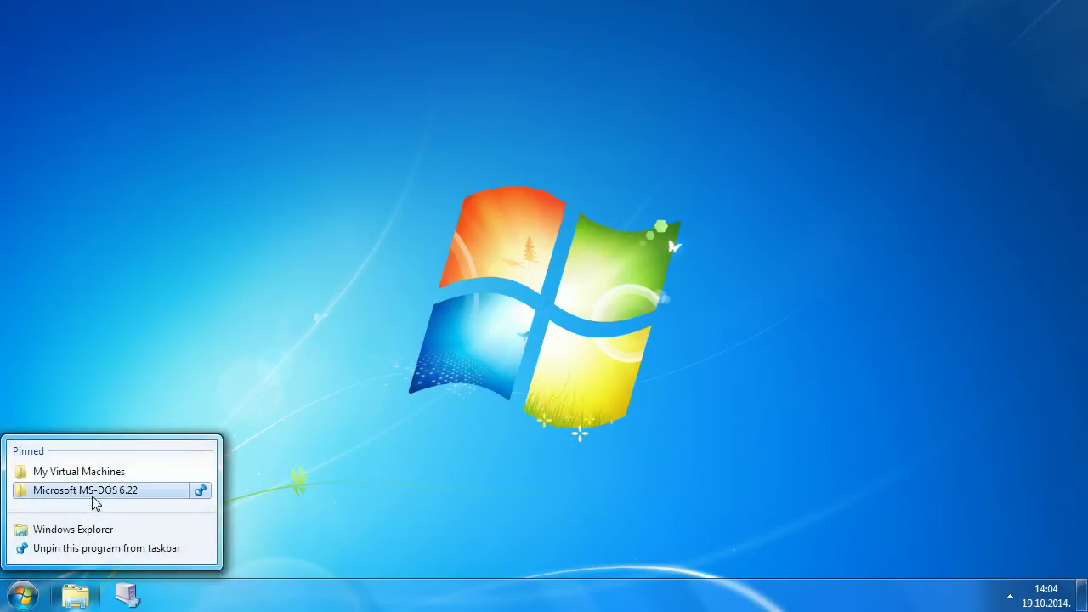
Check the disk images folder, then start a new virtual machine named 'MS-DOS 6.22'.
{"action": "left_click", "coordinate": [93, 491]}
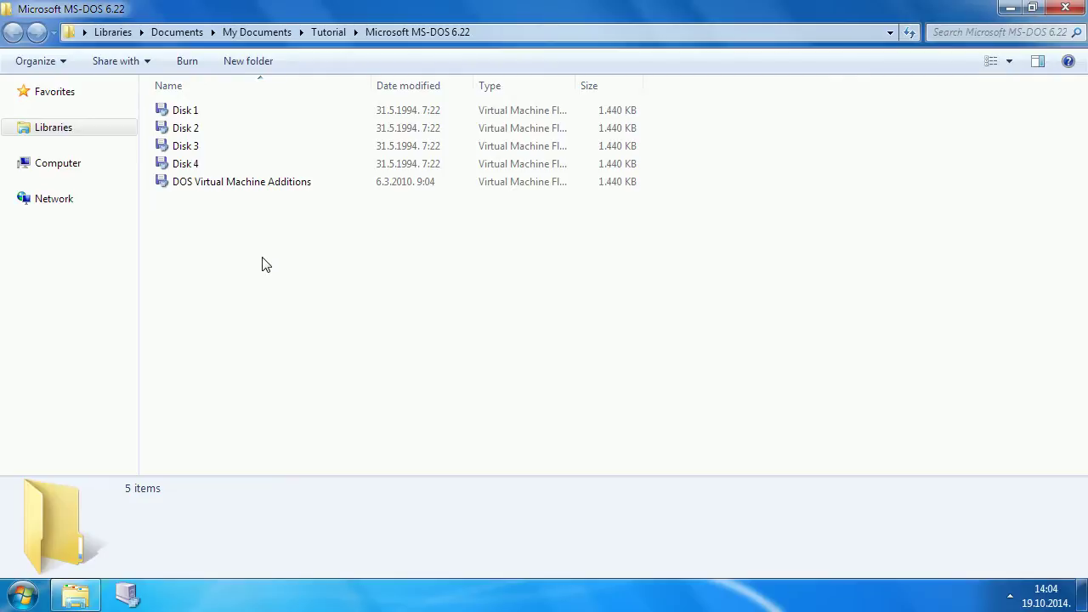
{"action": "left_click", "coordinate": [1065, 8]}
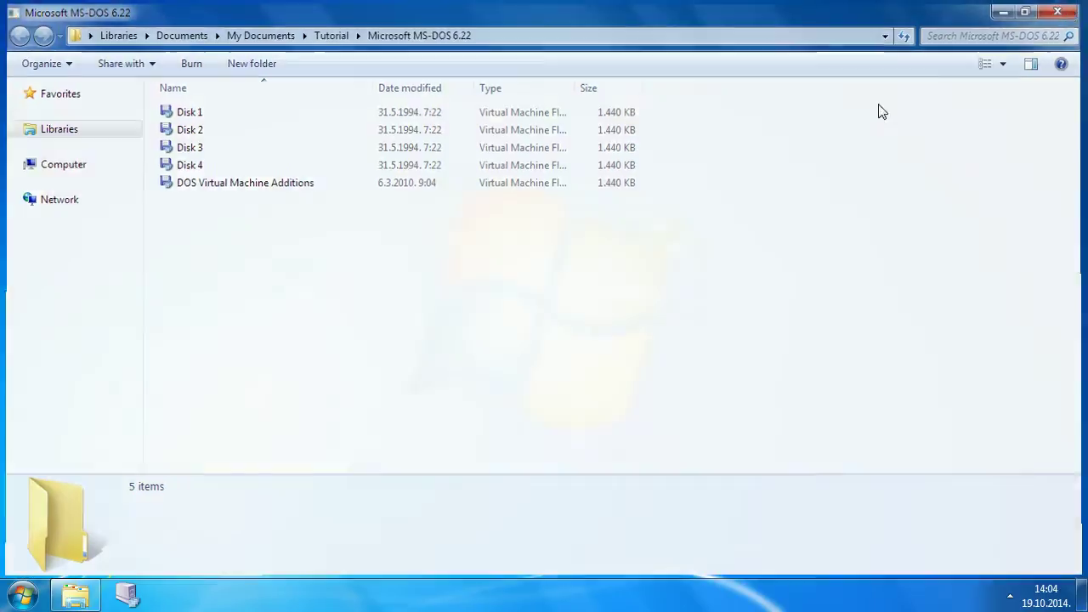
{"action": "left_click", "coordinate": [127, 596]}
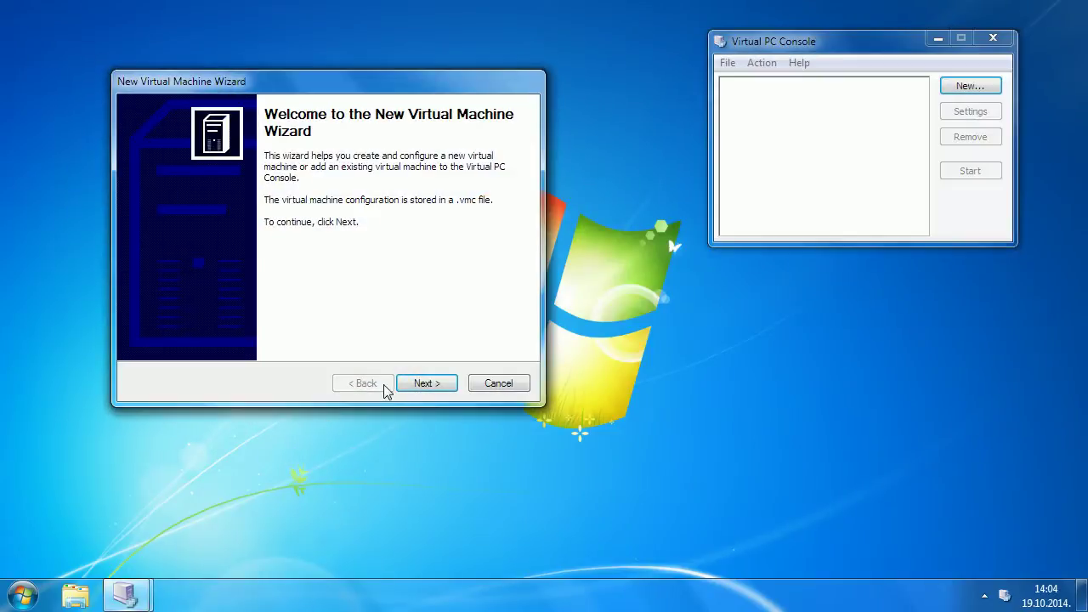
{"action": "left_click", "coordinate": [415, 385]}
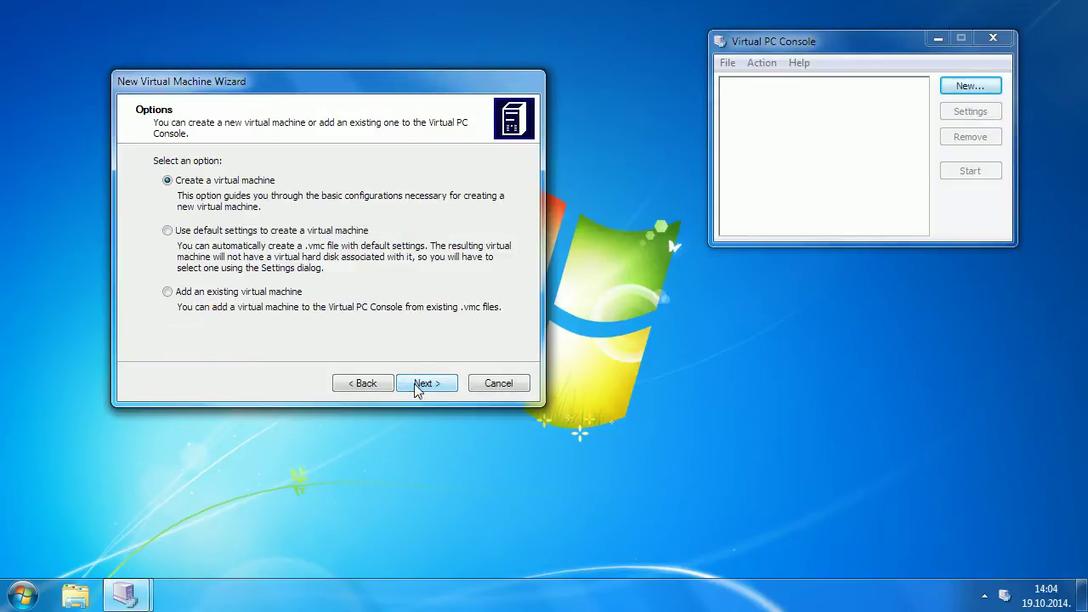
{"action": "left_click", "coordinate": [426, 387]}
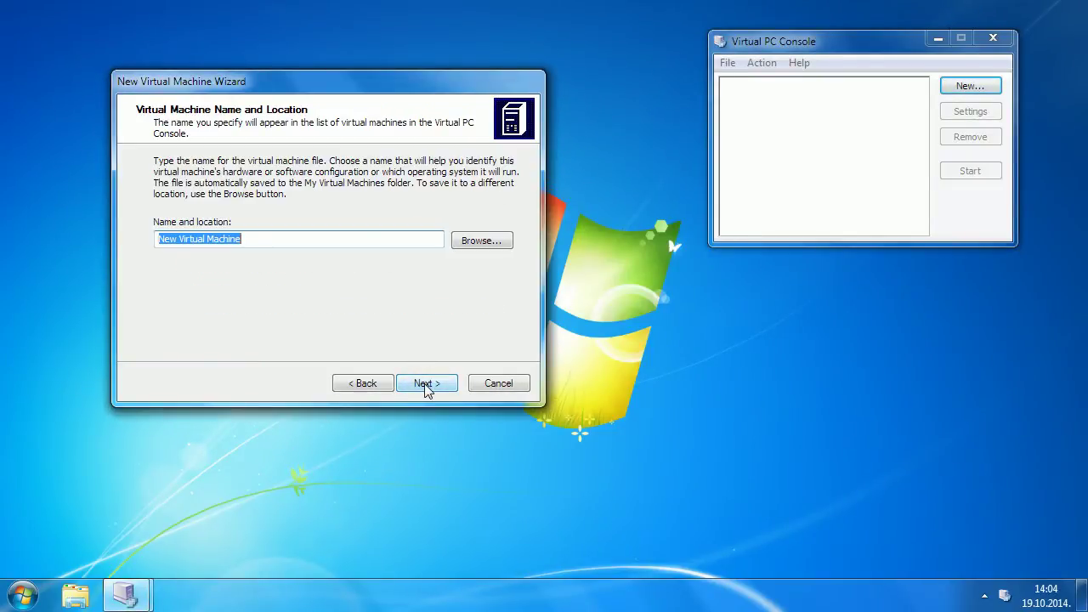
{"action": "type", "text": "MS-D"}
{"action": "key", "text": "BackSpace"}
{"action": "key", "text": "BackSpace"}
{"action": "key", "text": "BackSpace"}
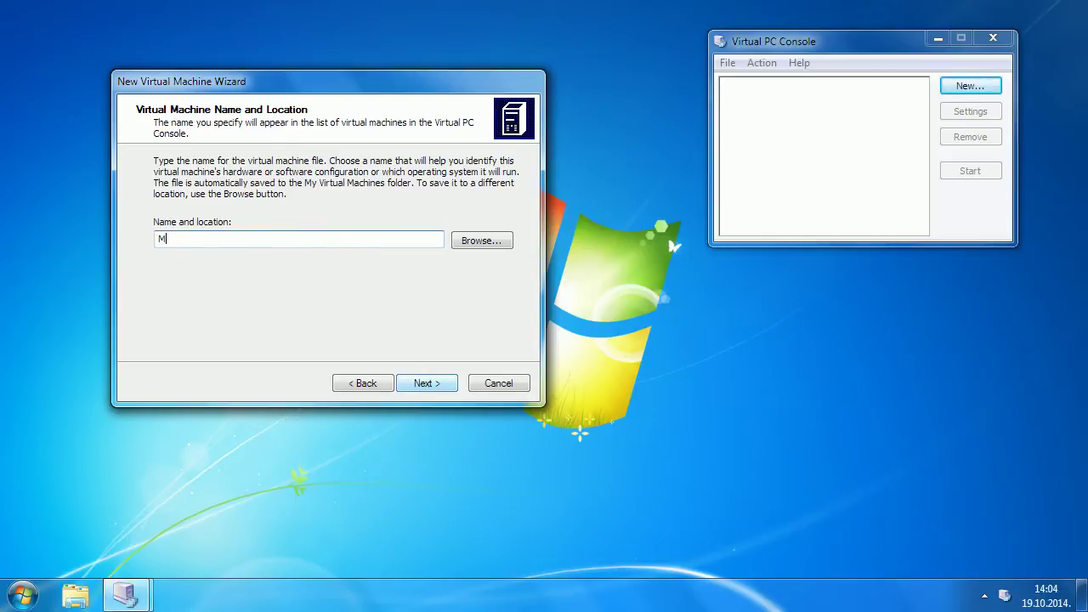
{"action": "type", "text": "S-DOS 6.22"}
{"action": "left_click", "coordinate": [427, 385]}
Set the virtual machine's RAM manually to 64 MB.
{"action": "left_click", "coordinate": [426, 385]}
{"action": "left_click", "coordinate": [244, 259]}
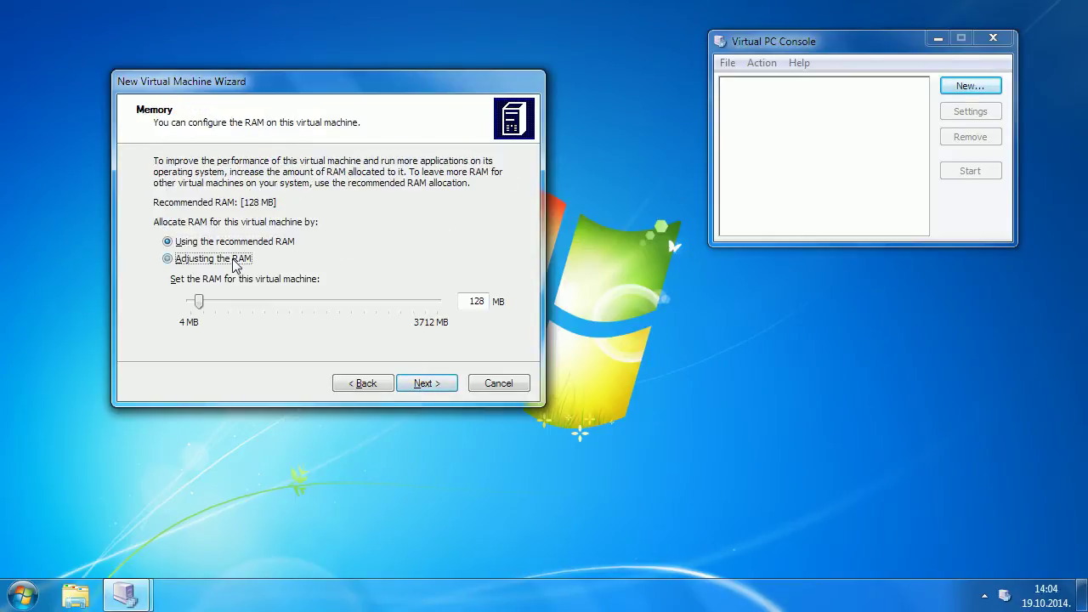
{"action": "double_click", "coordinate": [472, 302]}
{"action": "type", "text": "64"}
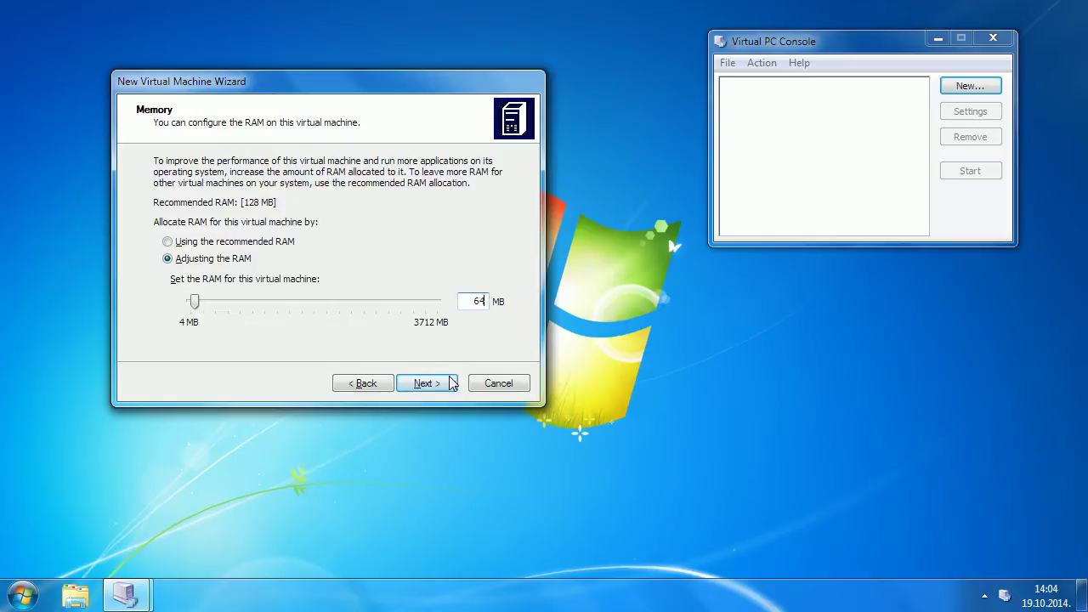
{"action": "left_click", "coordinate": [427, 383]}
Create a new 2048 MB virtual hard disk and finish the wizard.
{"action": "left_click", "coordinate": [234, 265]}
{"action": "left_click", "coordinate": [428, 387]}
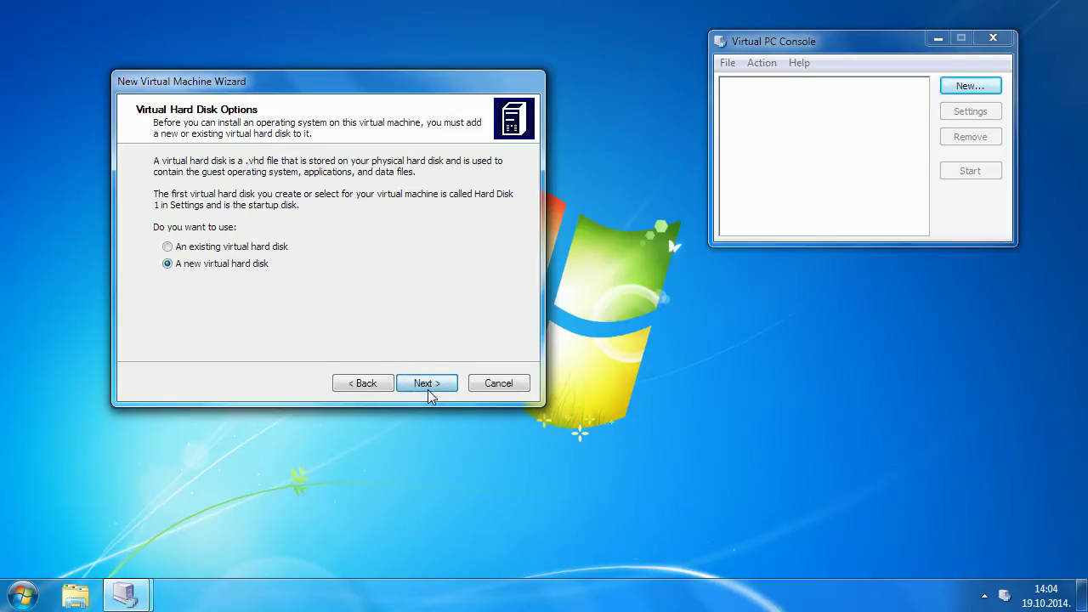
{"action": "double_click", "coordinate": [310, 276]}
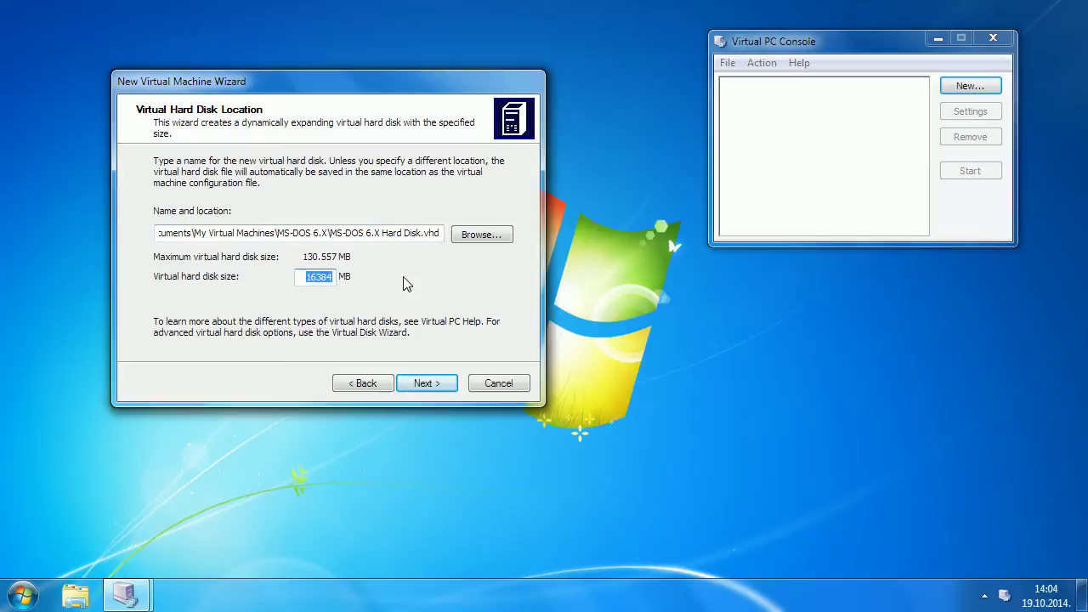
{"action": "type", "text": "2048"}
{"action": "key", "text": "Return"}
{"action": "key", "text": "Return"}
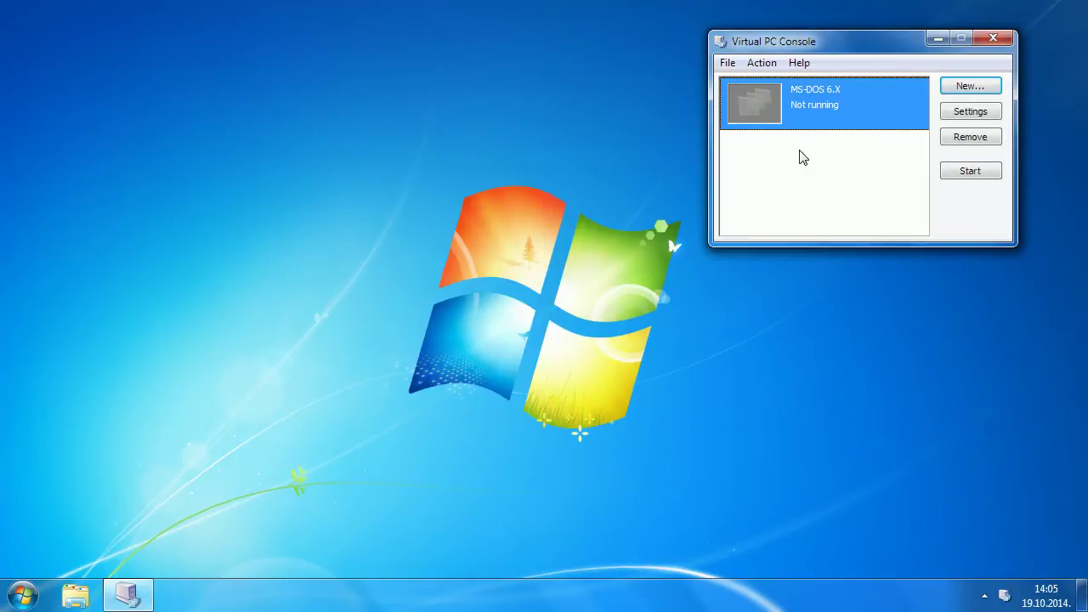
Start the MS-DOS 6.X machine and capture the Disk 1 floppy image so it boots Setup.
{"action": "double_click", "coordinate": [829, 107]}
{"action": "left_click", "coordinate": [89, 427]}
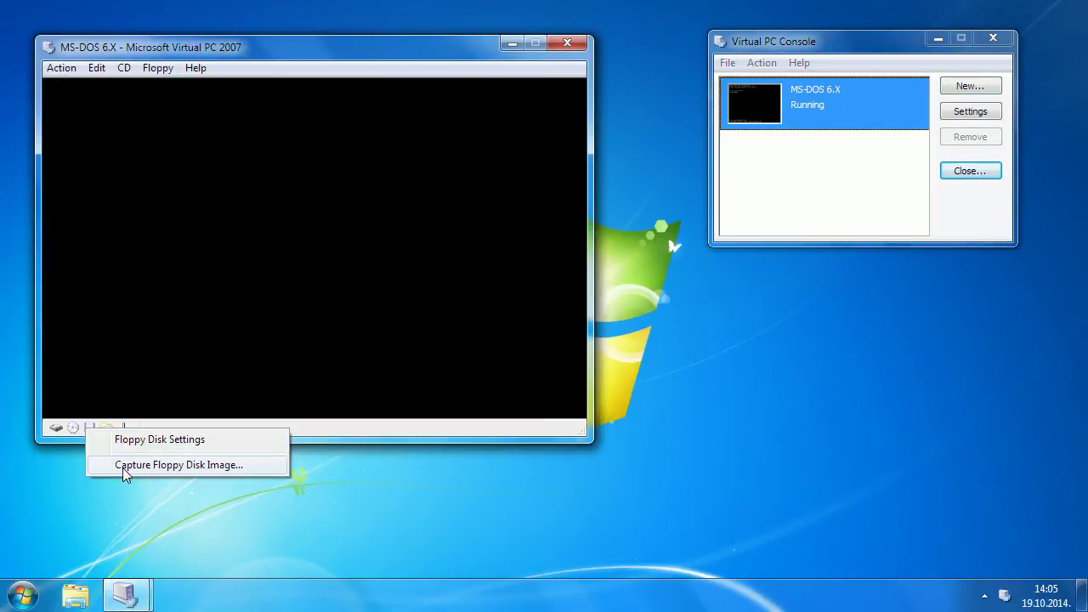
{"action": "left_click", "coordinate": [122, 467]}
{"action": "double_click", "coordinate": [198, 144]}
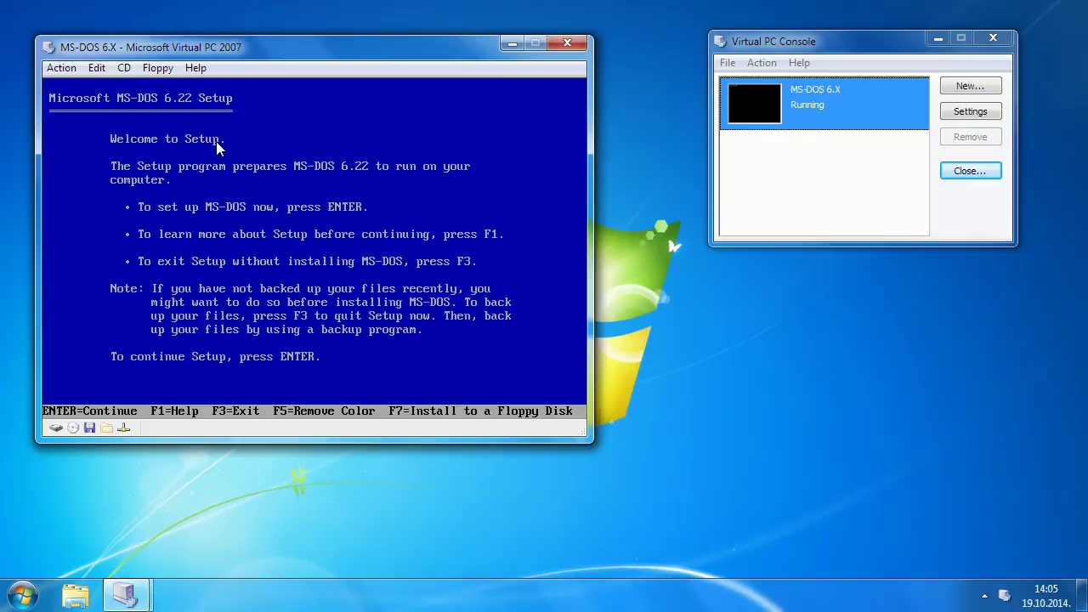
Begin Setup, let it configure the unallocated disk space, and restart the machine.
{"action": "key", "text": "Return"}
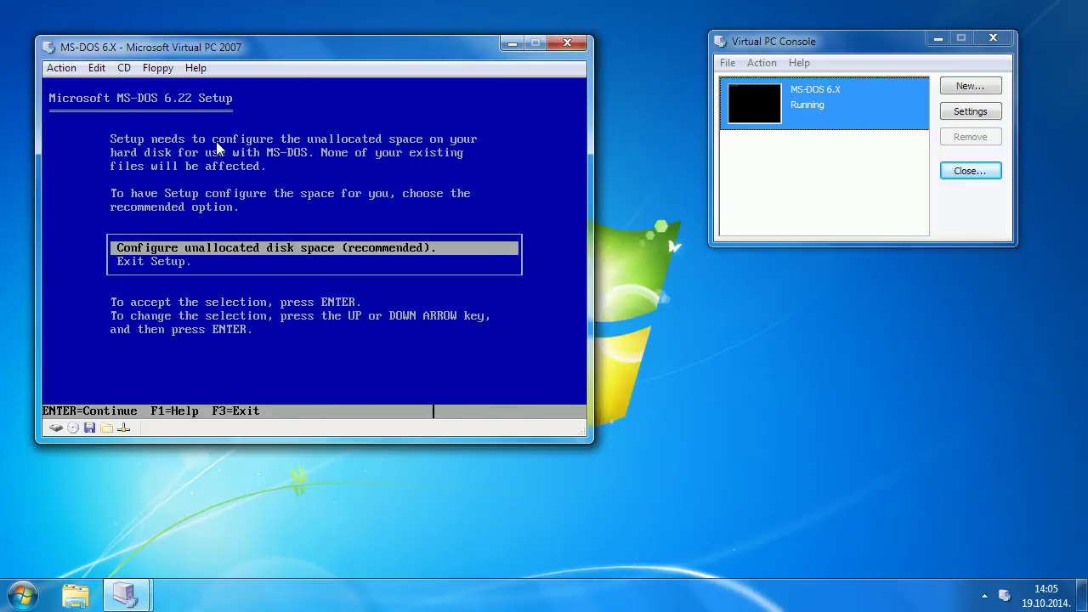
{"action": "key", "text": "Return"}
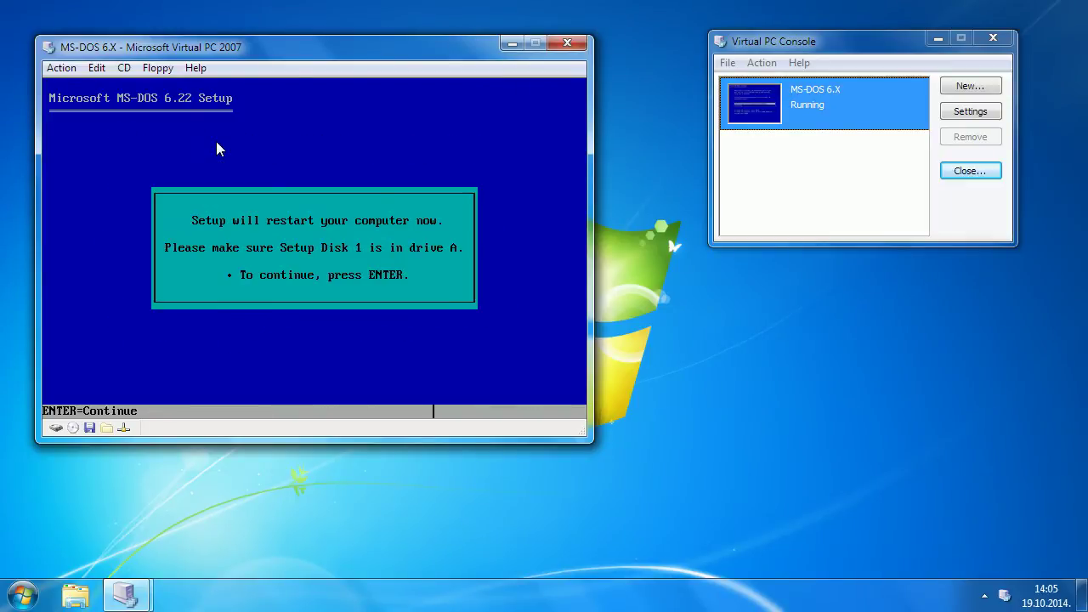
{"action": "key", "text": "Return"}
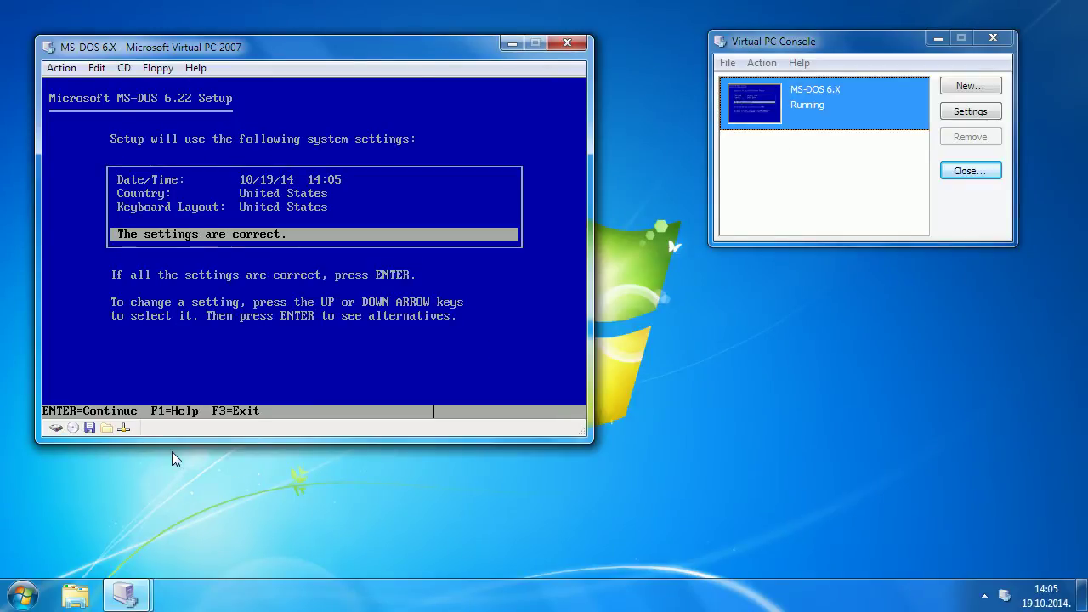
Confirm the United States system settings and install MS-DOS into C:\DOS.
{"action": "key", "text": "Up"}
{"action": "key", "text": "Up"}
{"action": "key", "text": "Down"}
{"action": "key", "text": "Down"}
{"action": "key", "text": "Return"}
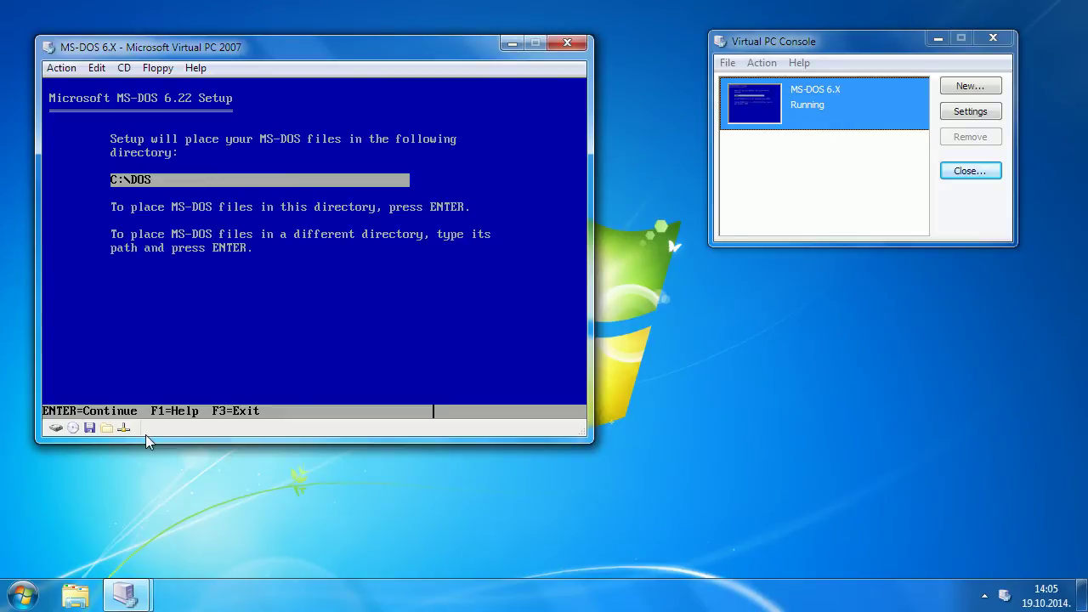
{"action": "key", "text": "Return"}
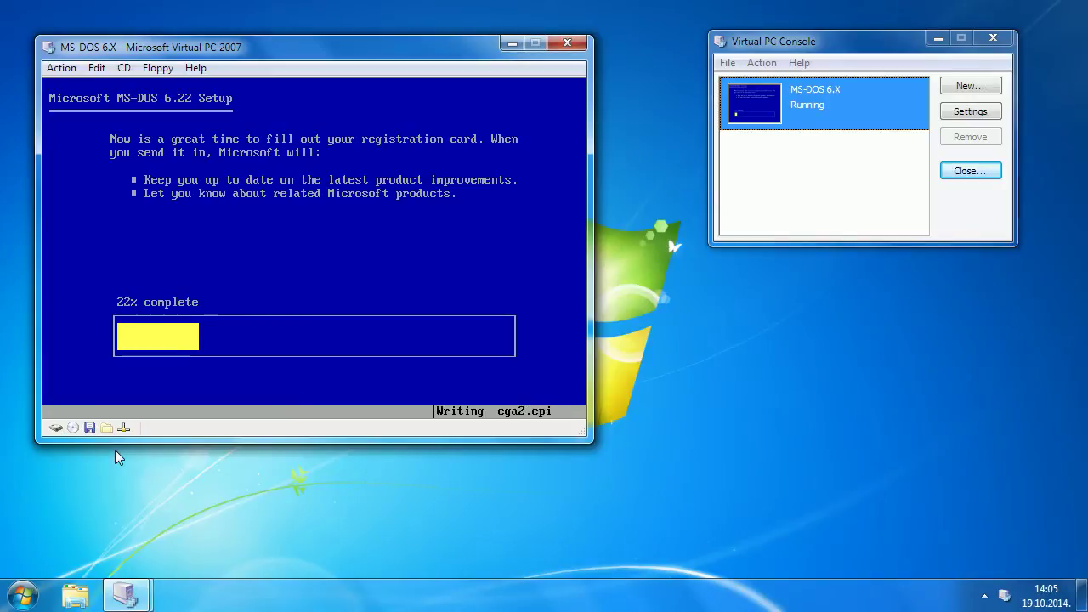
Capture the Disk 2 and then Disk 3 floppy images as Setup prompts for each.
{"action": "left_click", "coordinate": [89, 428]}
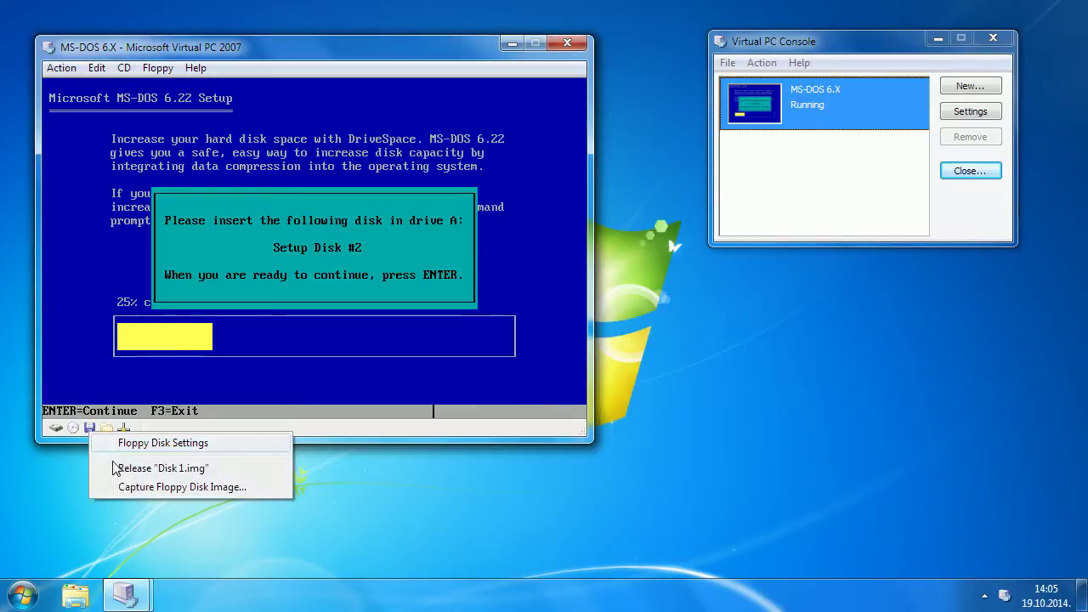
{"action": "left_click", "coordinate": [133, 487]}
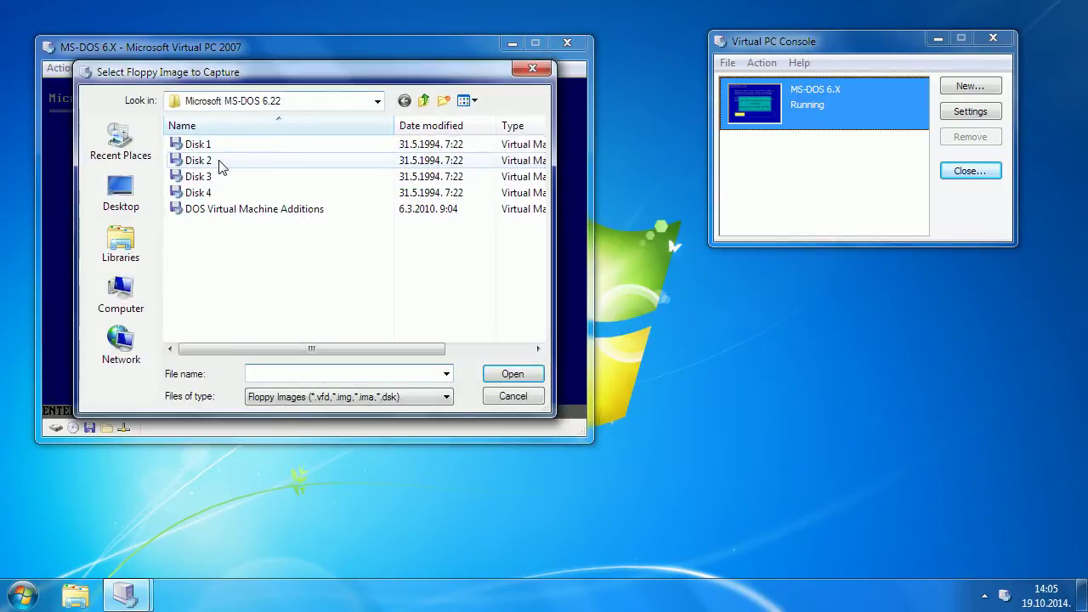
{"action": "double_click", "coordinate": [218, 161]}
{"action": "key", "text": "Return"}
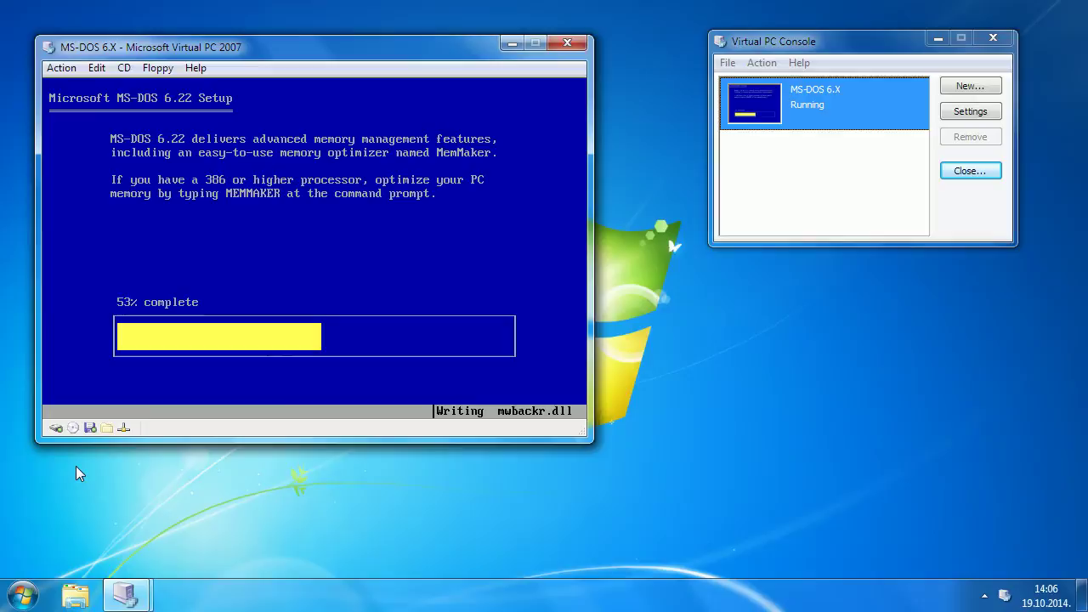
{"action": "left_click", "coordinate": [89, 428]}
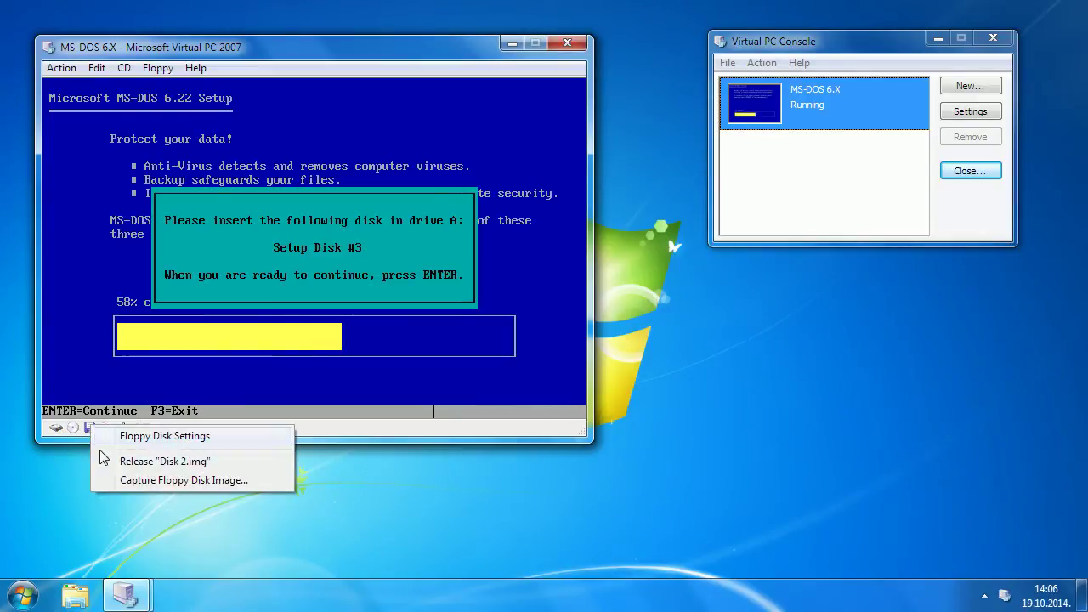
{"action": "left_click", "coordinate": [127, 481]}
{"action": "left_click", "coordinate": [252, 178]}
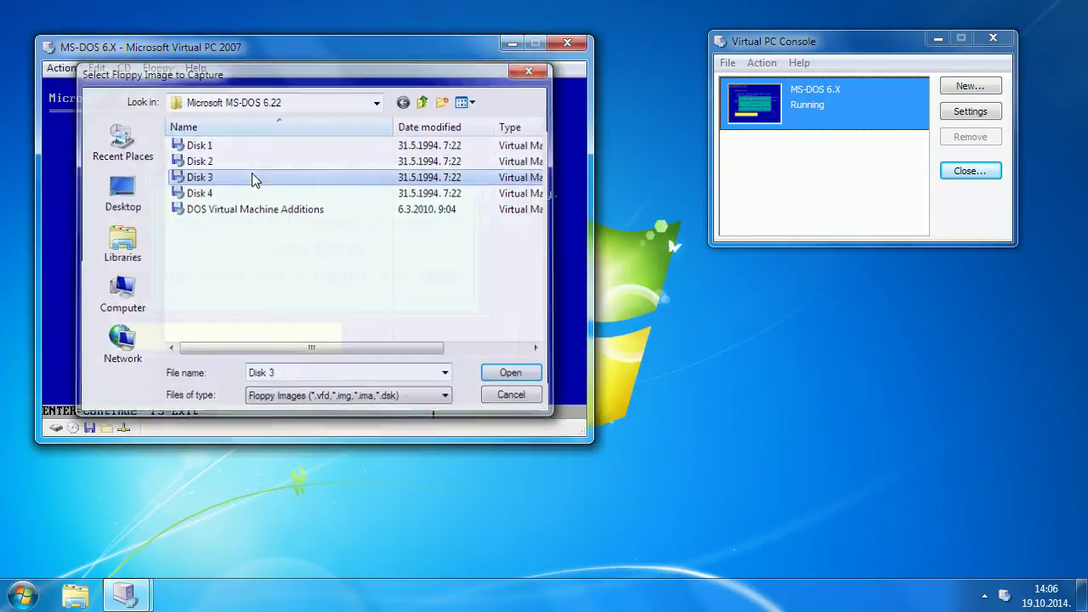
{"action": "key", "text": "Return"}
{"action": "key", "text": "Return"}
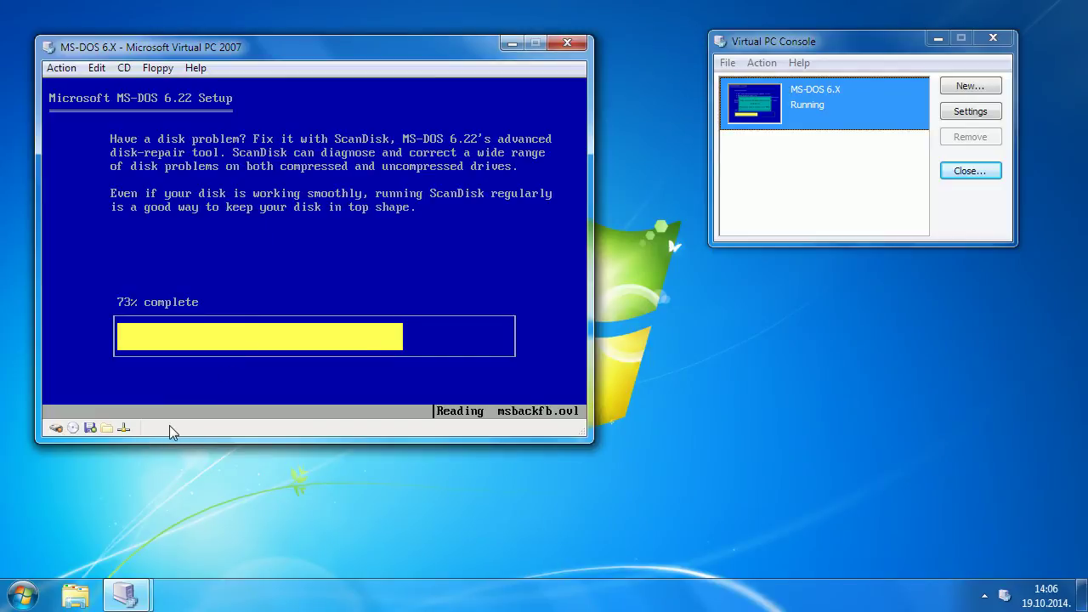
Eject the Disk 3 image and restart into the newly installed MS-DOS.
{"action": "right_click", "coordinate": [89, 428]}
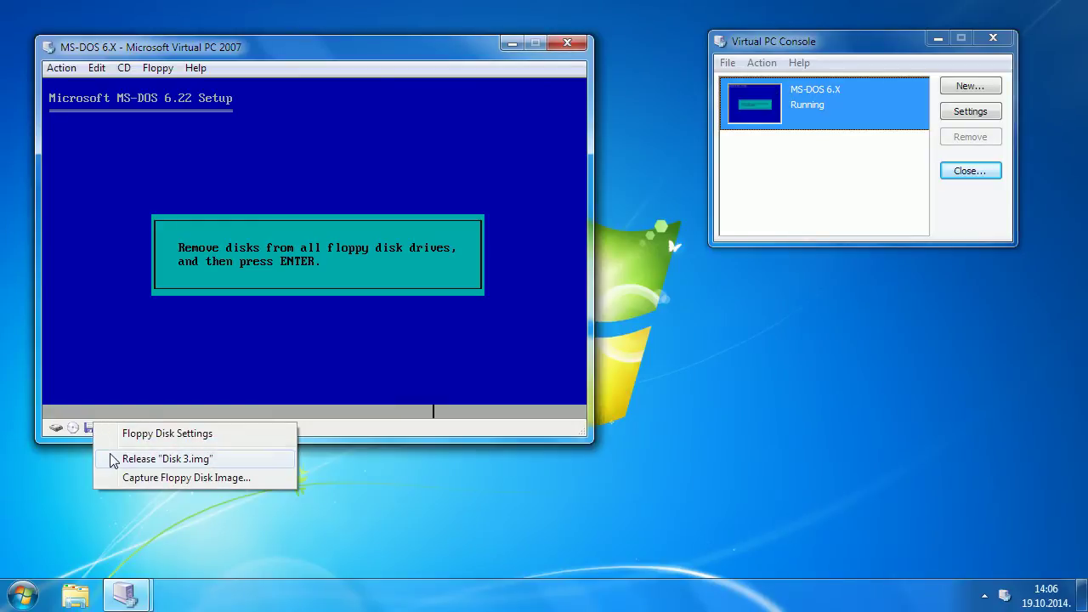
{"action": "left_click", "coordinate": [114, 460]}
{"action": "key", "text": "Return"}
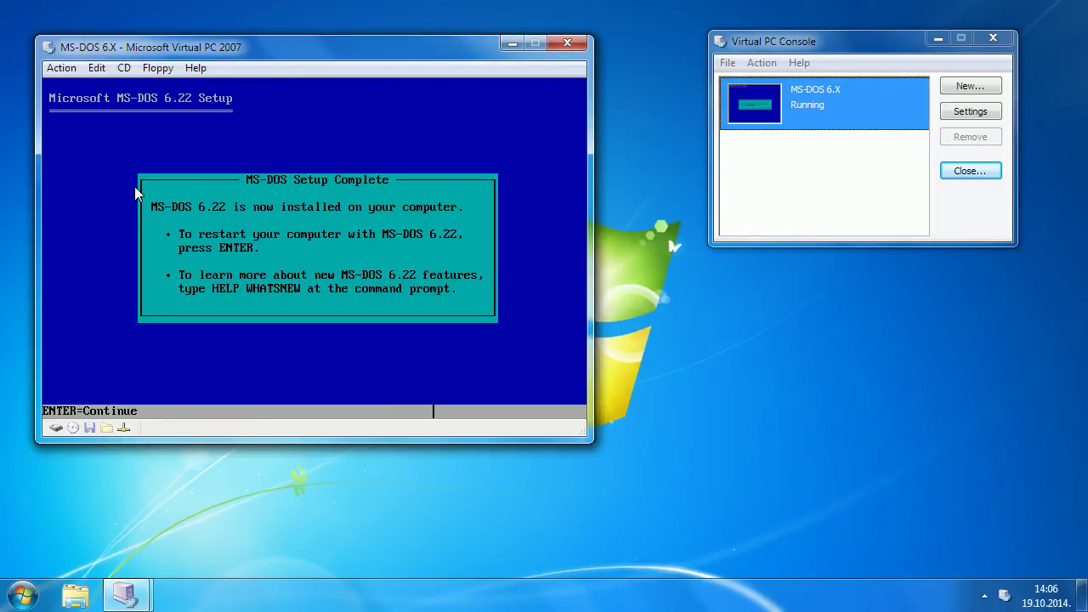
{"action": "key", "text": "Return"}
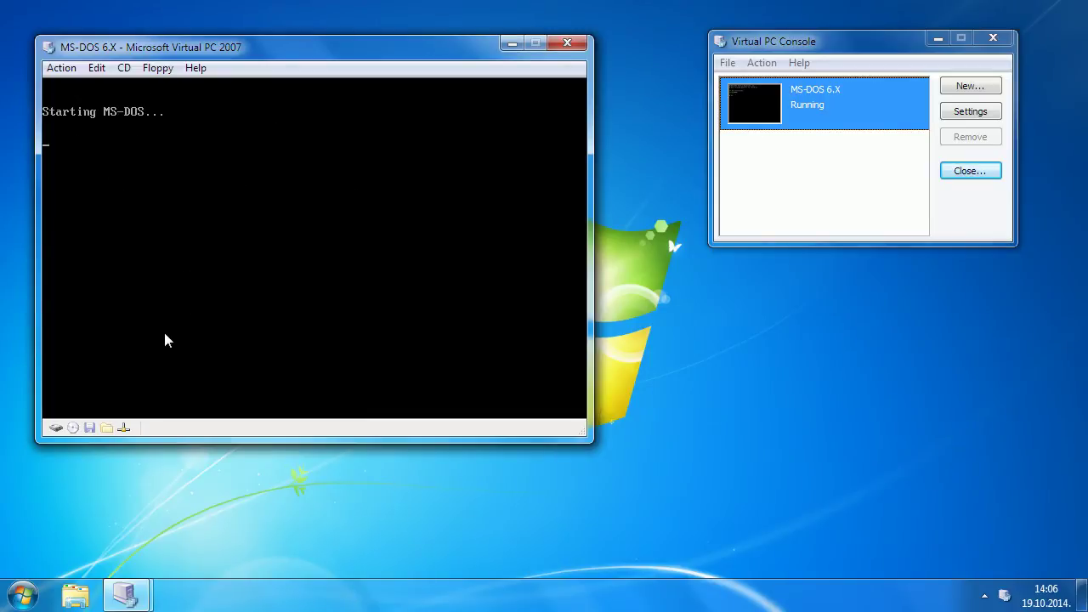
Capture the Disk 4 floppy image into the virtual floppy drive.
{"action": "left_click", "coordinate": [90, 428]}
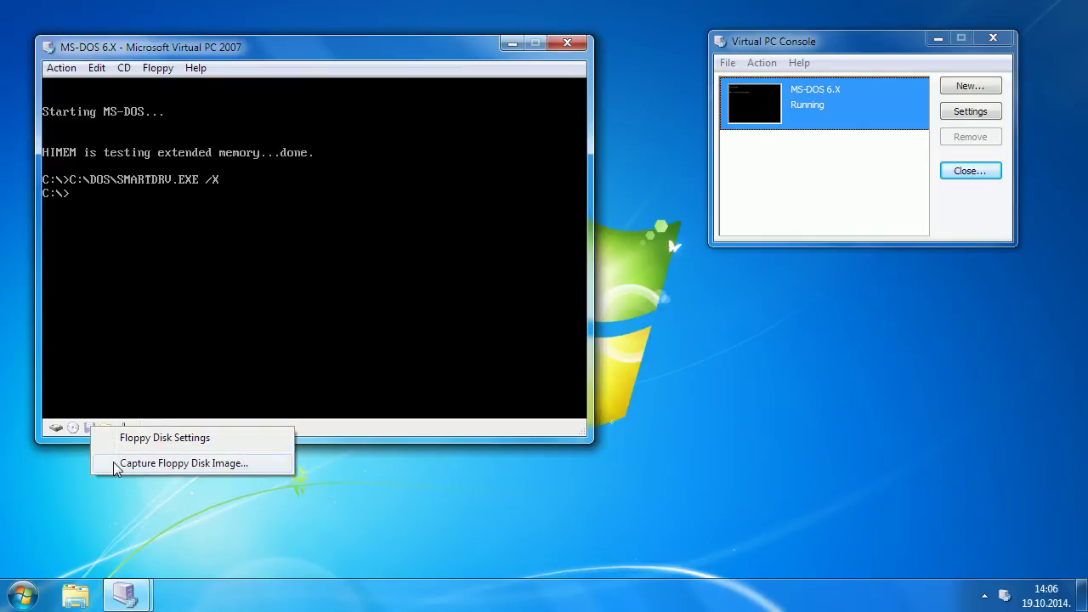
{"action": "left_click", "coordinate": [118, 463]}
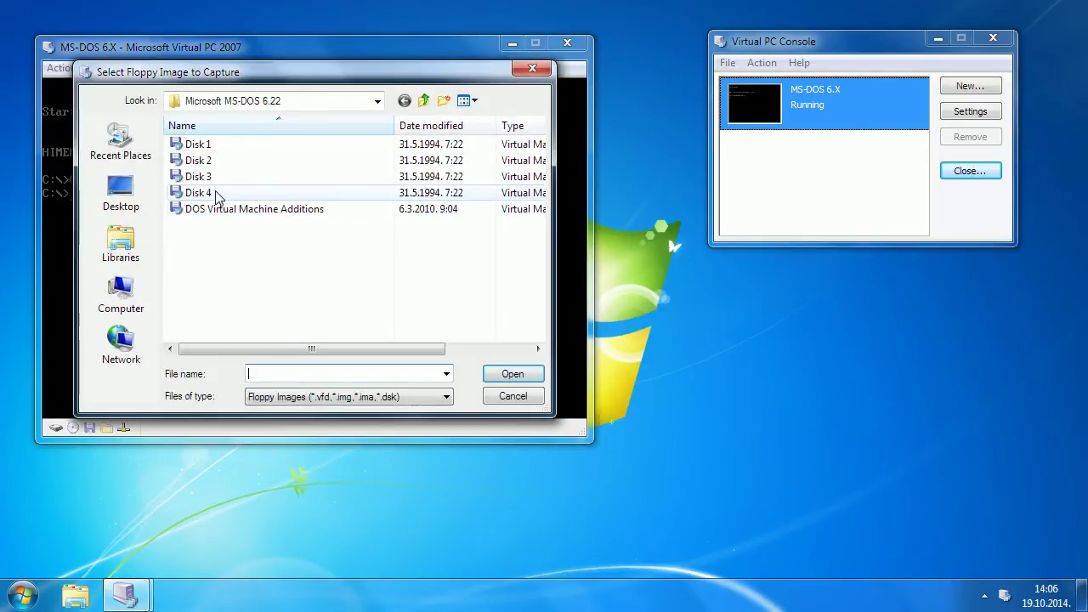
{"action": "double_click", "coordinate": [216, 191]}
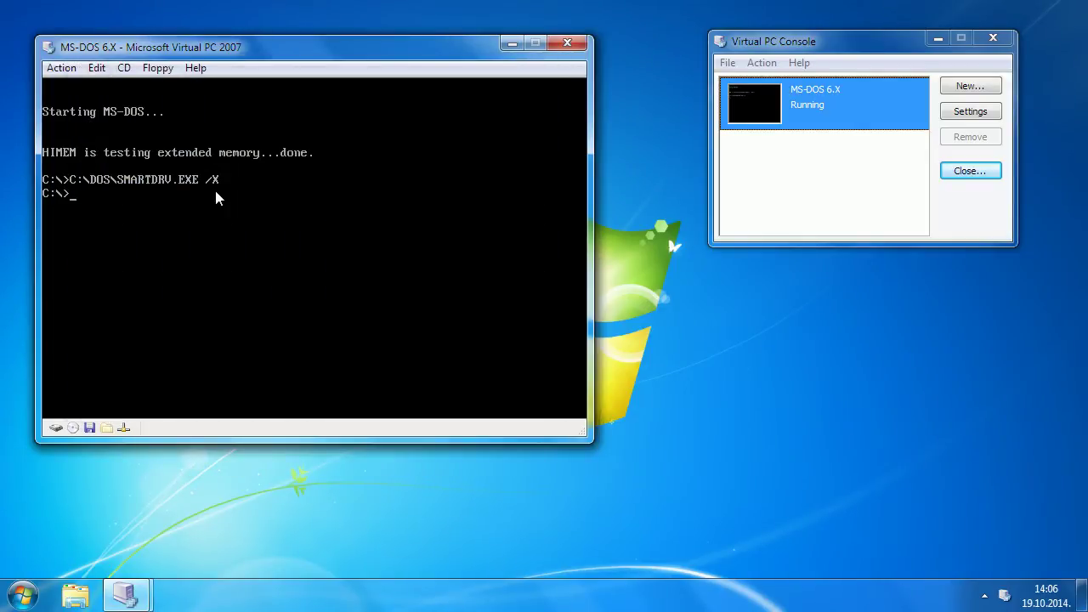
Run the supplemental utilities setup from drive A targeting C:\DOS.
{"action": "type", "text": "asetup"}
{"action": "key", "text": "Return"}
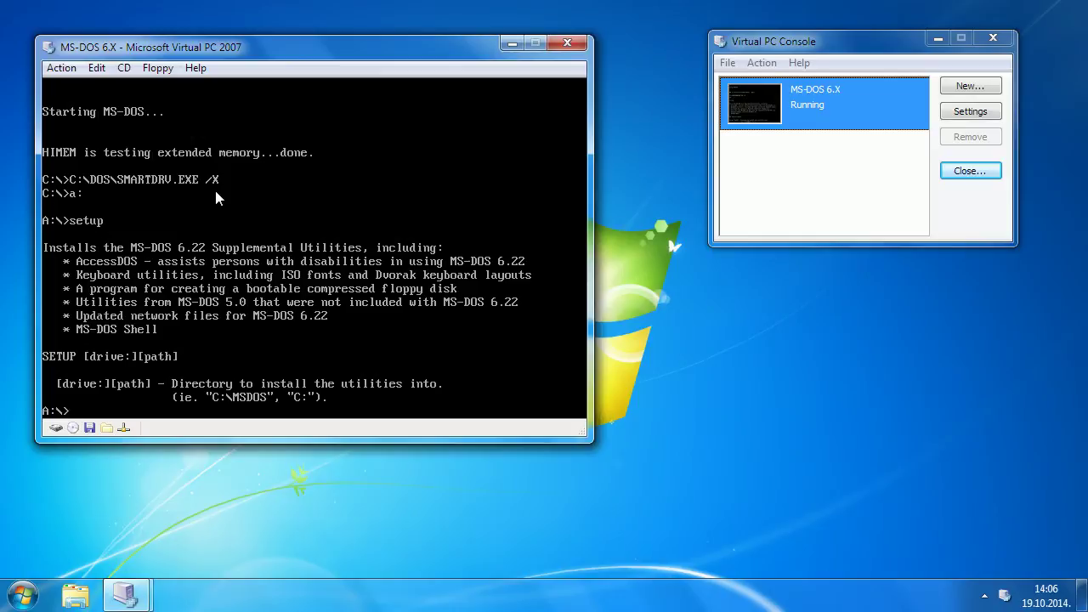
{"action": "type", "text": "setup c:\\DOS"}
{"action": "key", "text": "Return"}
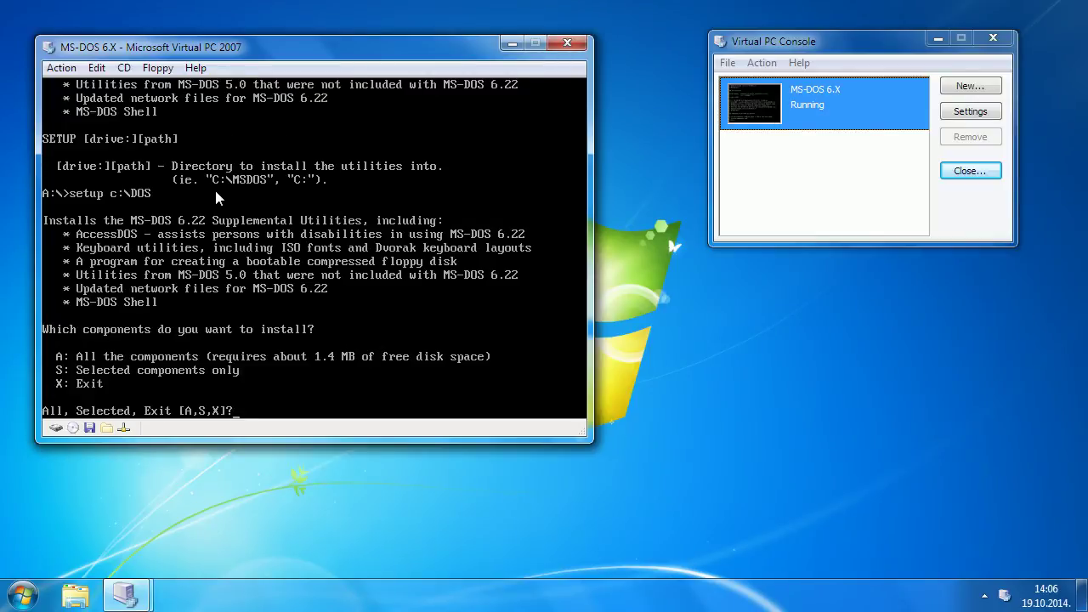
Install all components with VGA display, confirming with Y and allowing file overwrites.
{"action": "type", "text": "a"}
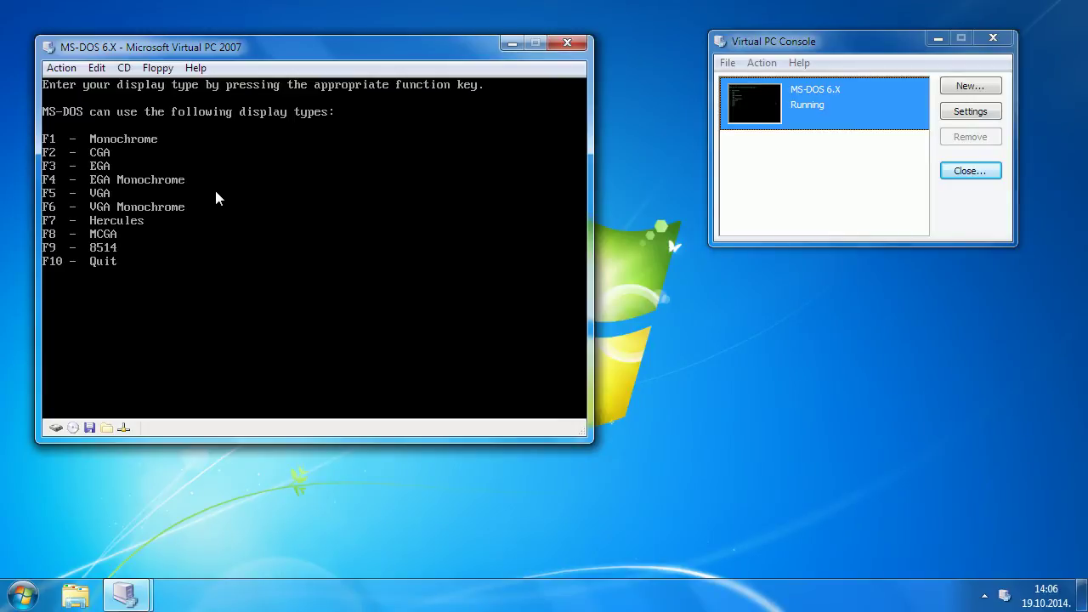
{"action": "key", "text": "F6"}
{"action": "key", "text": "n"}
{"action": "key", "text": "F5"}
{"action": "key", "text": "y"}
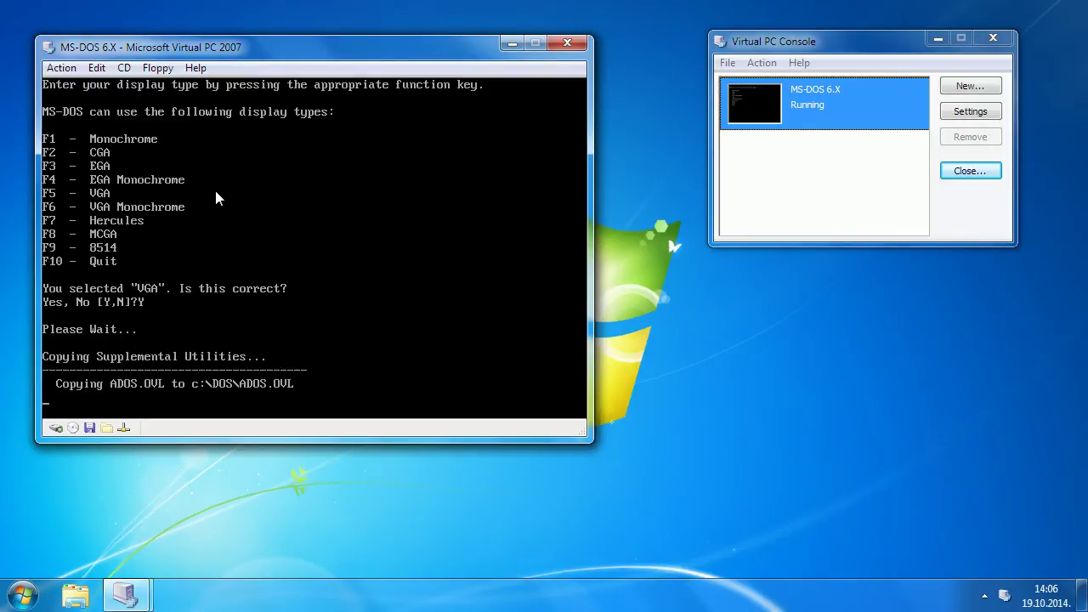
{"action": "key", "text": "y"}
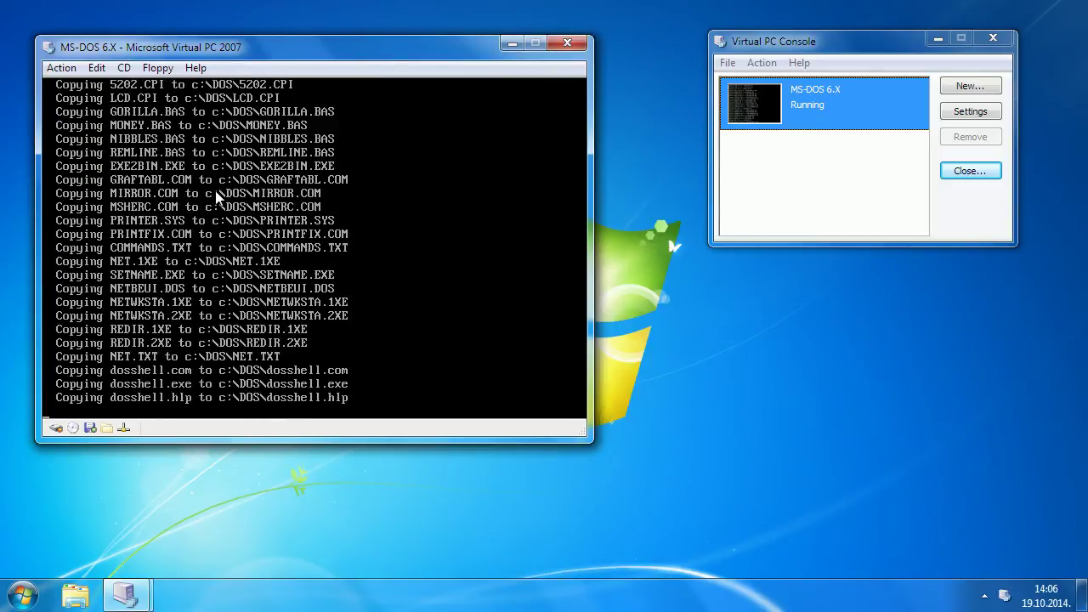
Capture the DOS Virtual Machine Additions floppy image and list its files with dir.
{"action": "left_click", "coordinate": [92, 429]}
{"action": "left_click", "coordinate": [121, 481]}
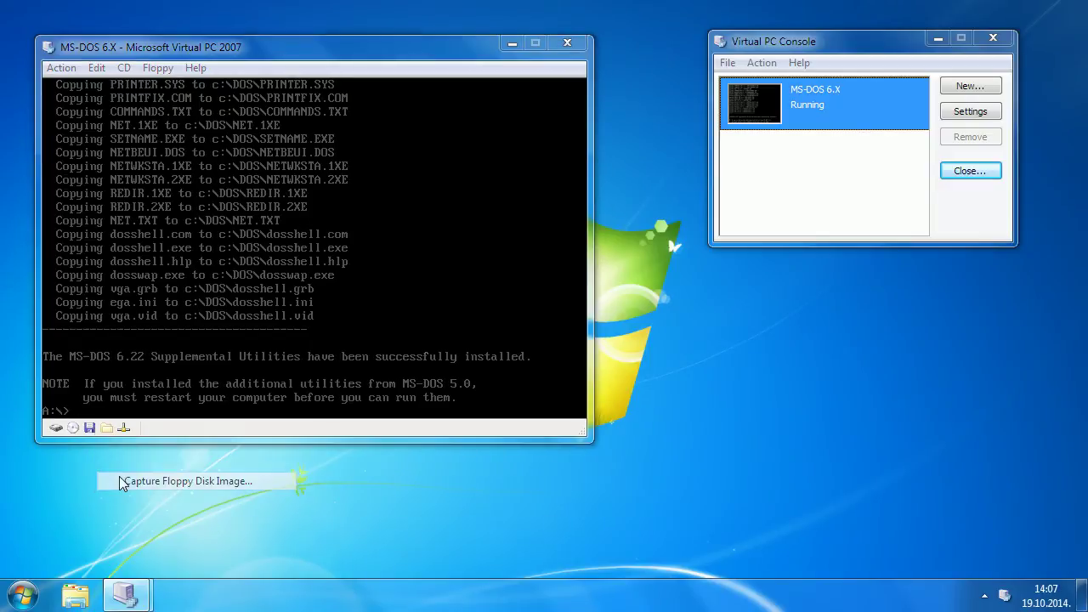
{"action": "double_click", "coordinate": [202, 211]}
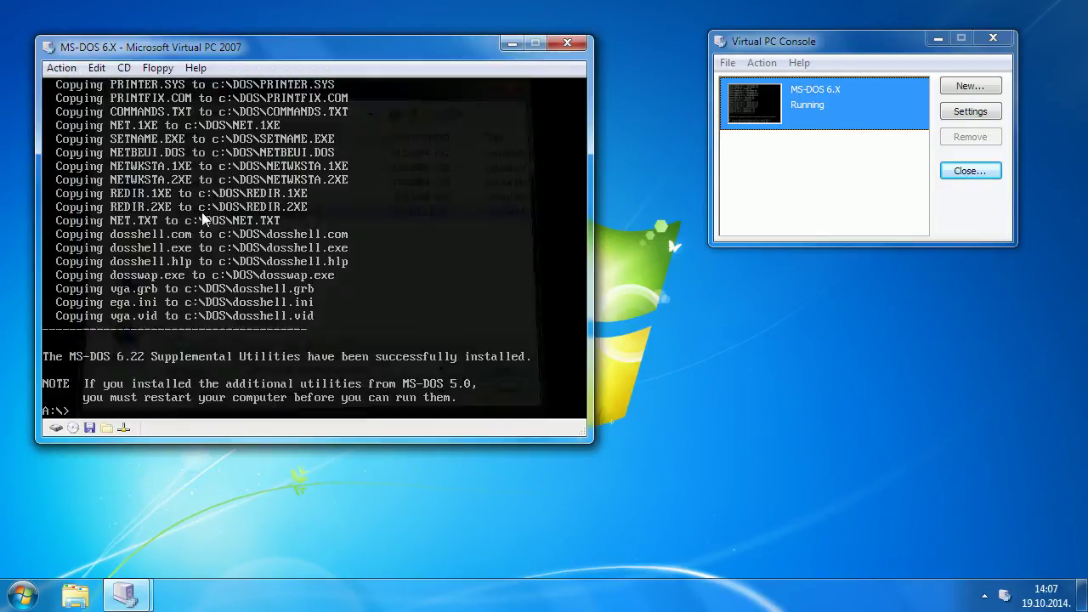
{"action": "type", "text": "dir"}
{"action": "key", "text": "Return"}
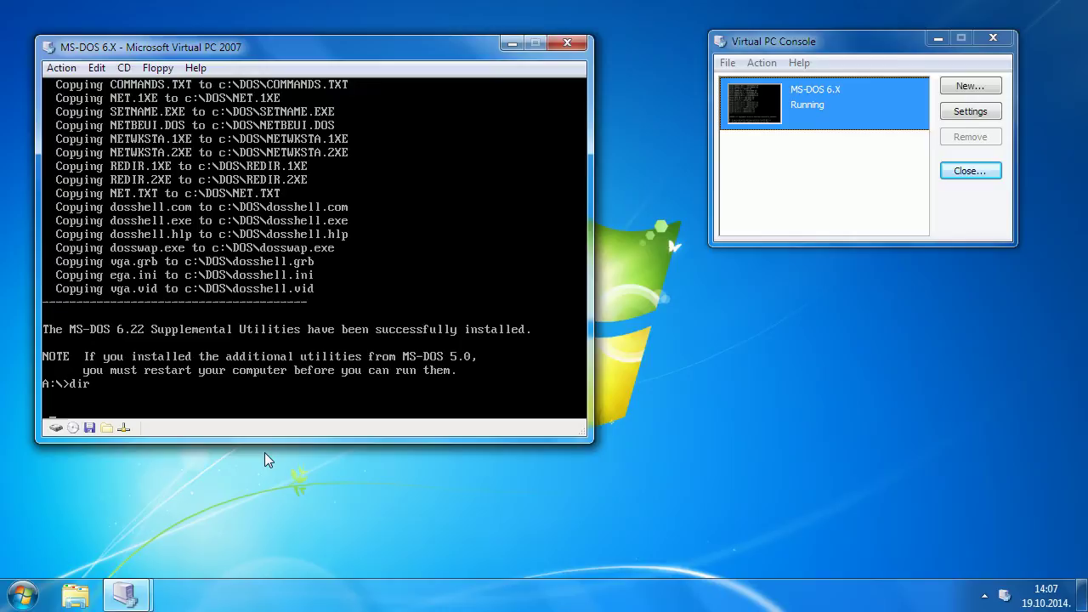
Run dosadd and confirm installing the Additions with Y.
{"action": "type", "text": "do"}
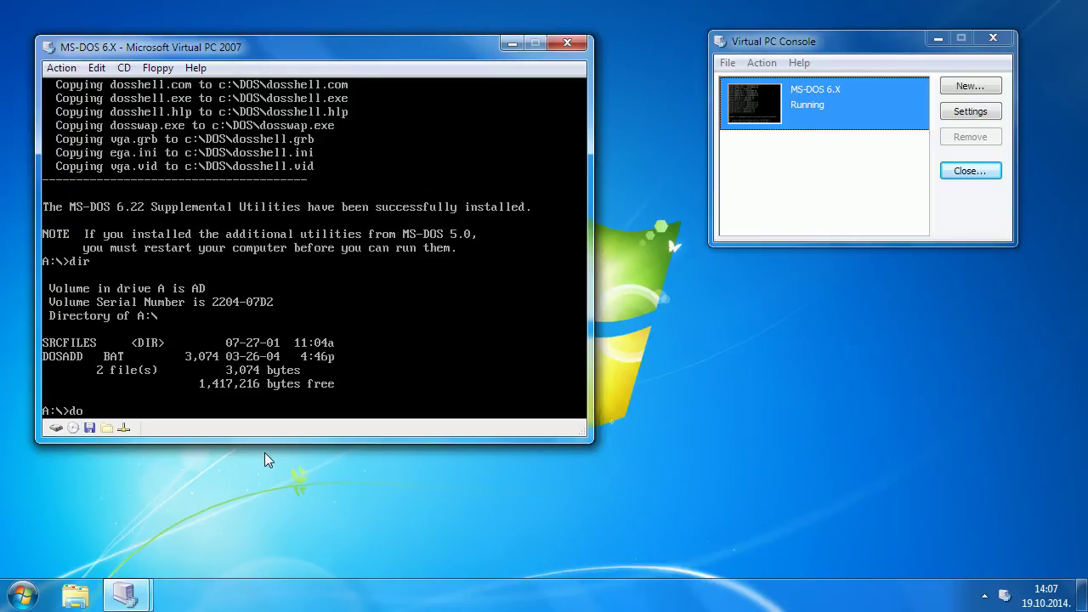
{"action": "type", "text": "sadd"}
{"action": "key", "text": "Return"}
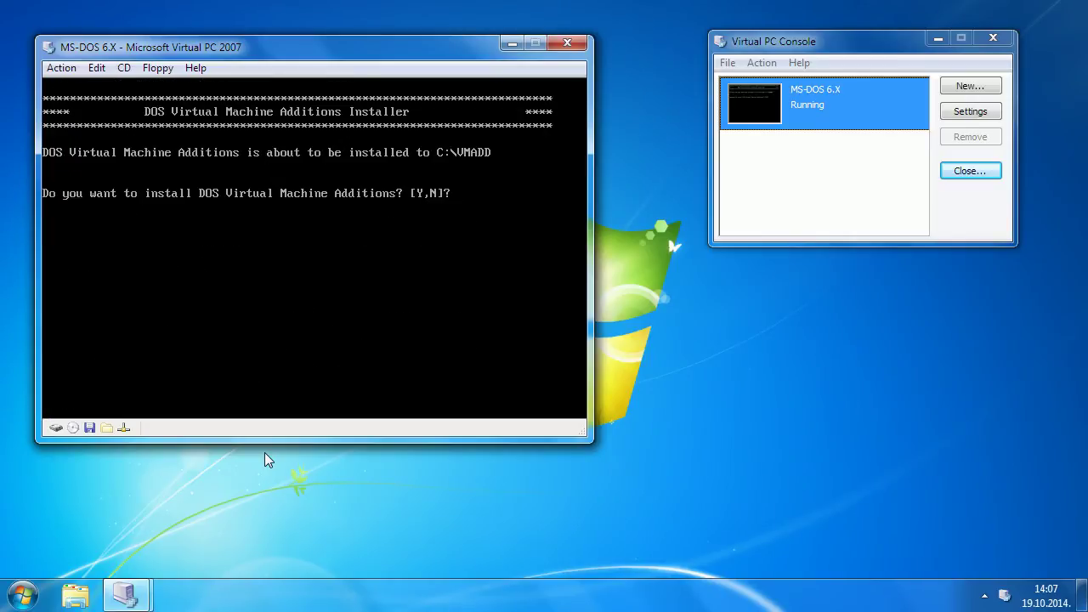
{"action": "key", "text": "y"}
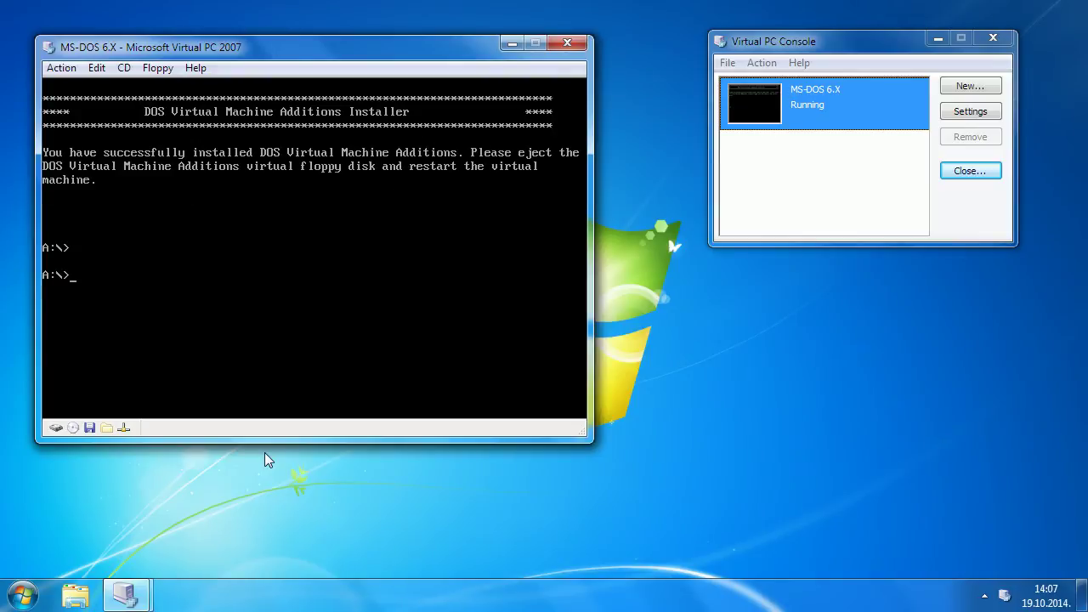
Release the Additions floppy image and reset the guest via Action > Ctrl+Alt+Del.
{"action": "right_click", "coordinate": [88, 429]}
{"action": "left_click", "coordinate": [122, 462]}
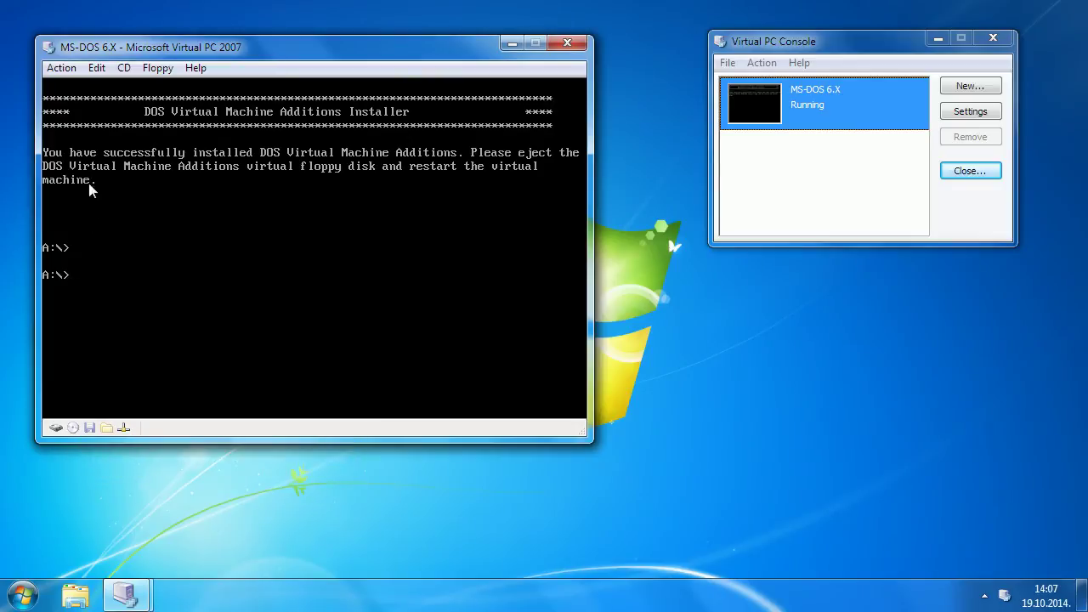
{"action": "left_click", "coordinate": [61, 68]}
{"action": "left_click", "coordinate": [91, 118]}
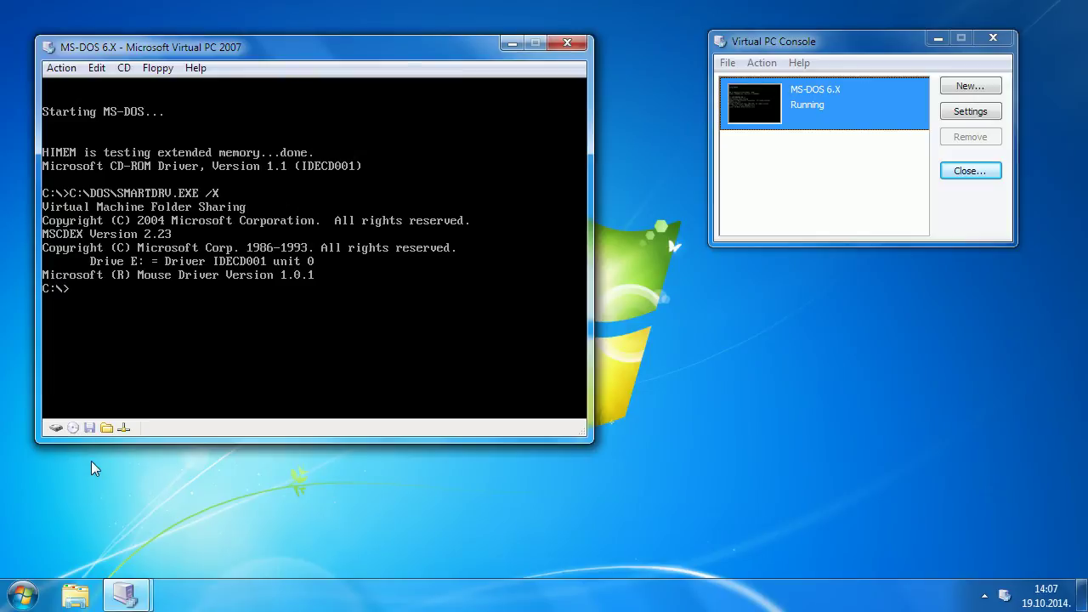
Share the Libraries > Documents > My Documents > Shared folder with the guest as drive Z.
{"action": "left_click", "coordinate": [108, 429]}
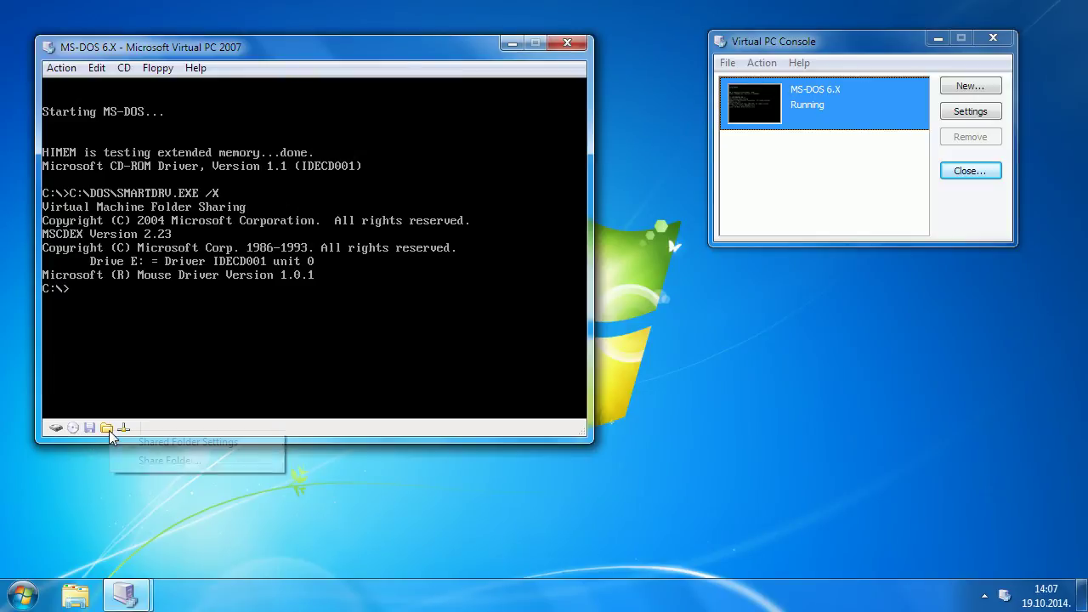
{"action": "left_click", "coordinate": [131, 461]}
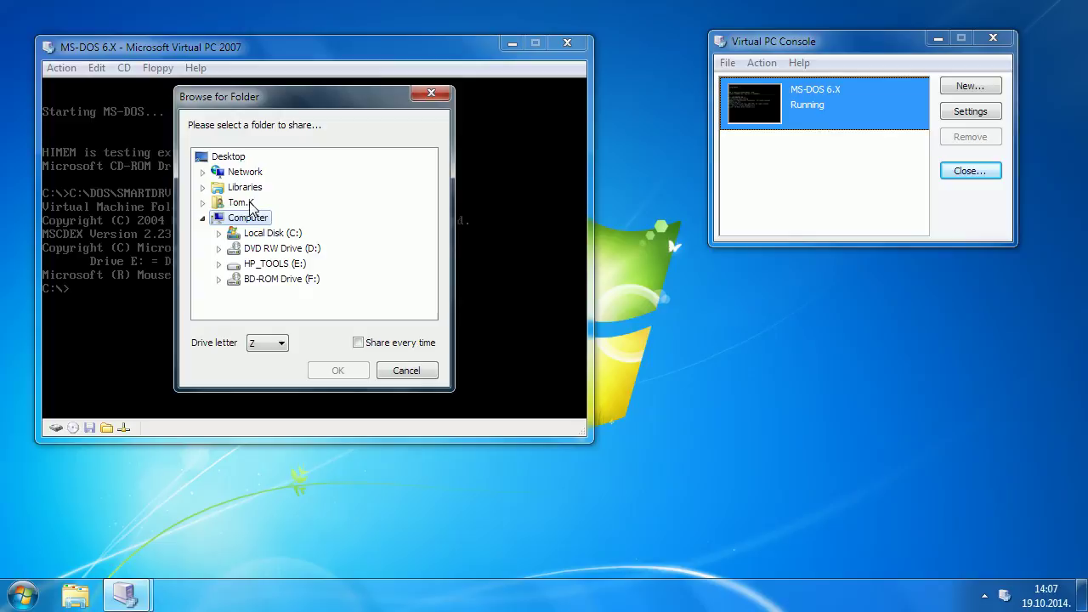
{"action": "left_click", "coordinate": [203, 187]}
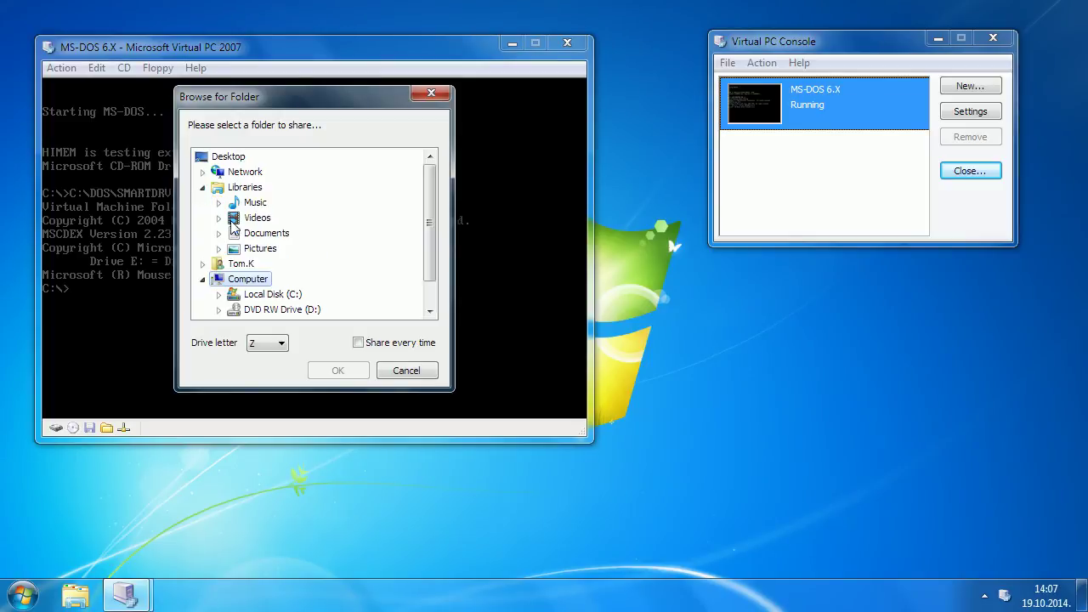
{"action": "left_click", "coordinate": [219, 234]}
{"action": "left_click", "coordinate": [234, 263]}
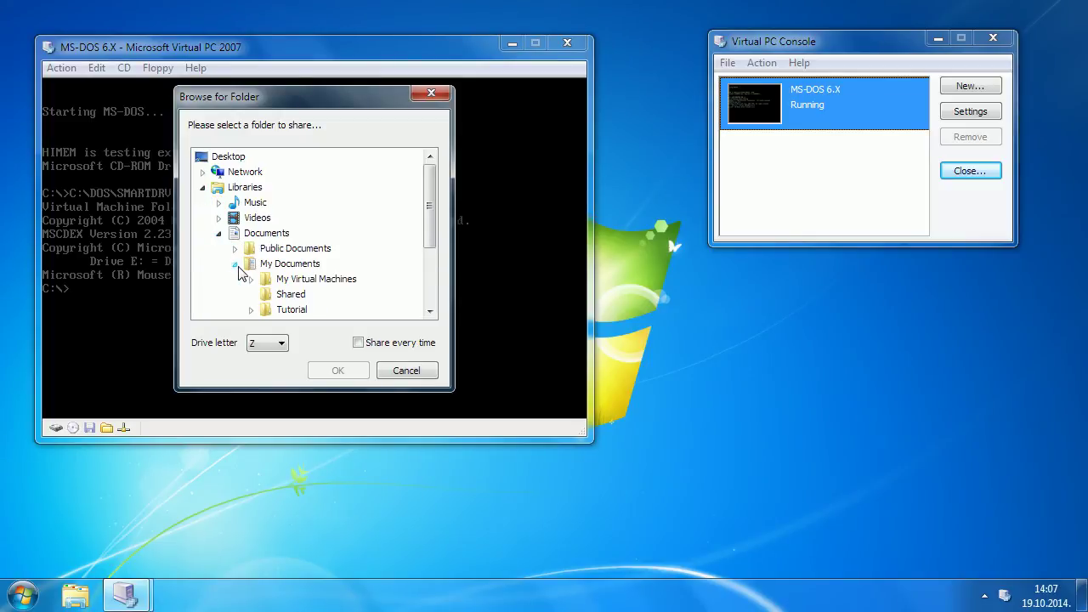
{"action": "left_click", "coordinate": [291, 294]}
{"action": "left_click", "coordinate": [338, 370]}
Switch to shared drive Z: and list its files with dir.
{"action": "type", "text": "y"}
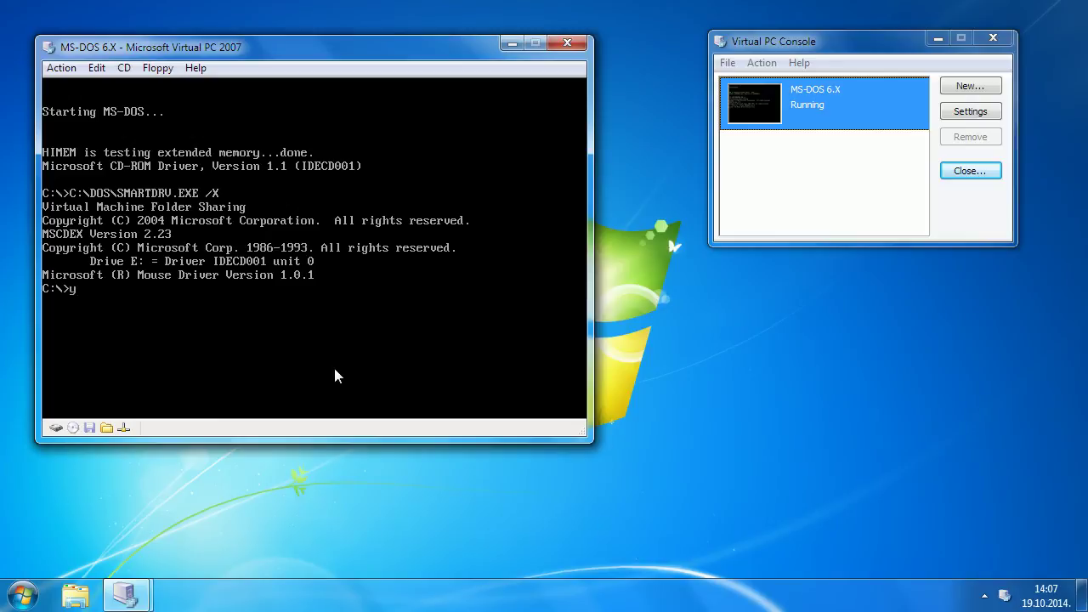
{"action": "key", "text": "BackSpace"}
{"action": "type", "text": "z:"}
{"action": "key", "text": "Return"}
{"action": "type", "text": "dir"}
{"action": "key", "text": "Return"}
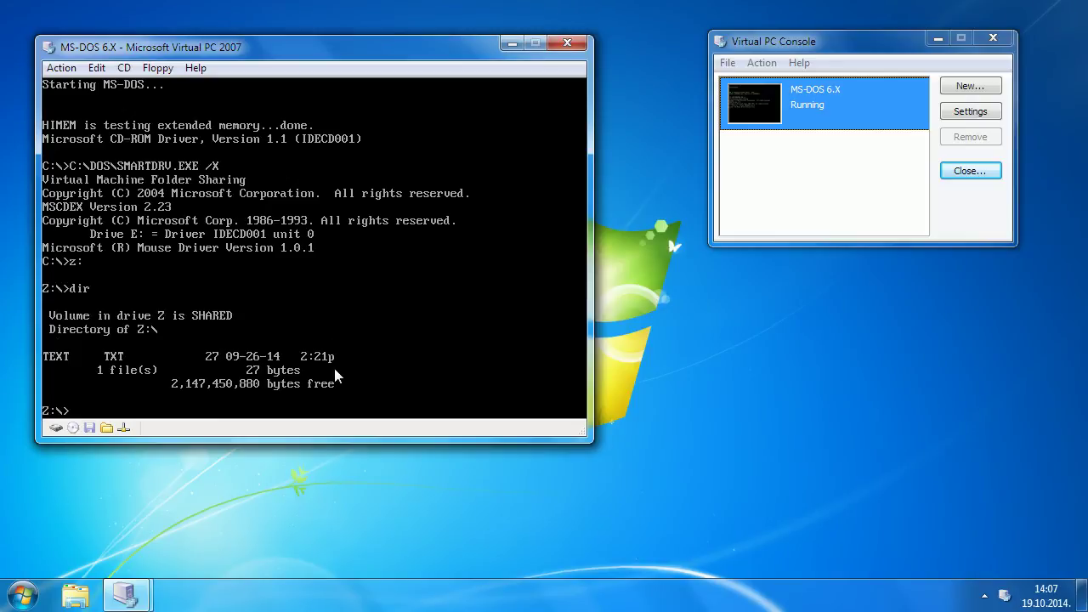
View TEXT.TXT in the MS-DOS Editor, exit via File > Exit, and return to drive C:.
{"action": "type", "text": "edit "}
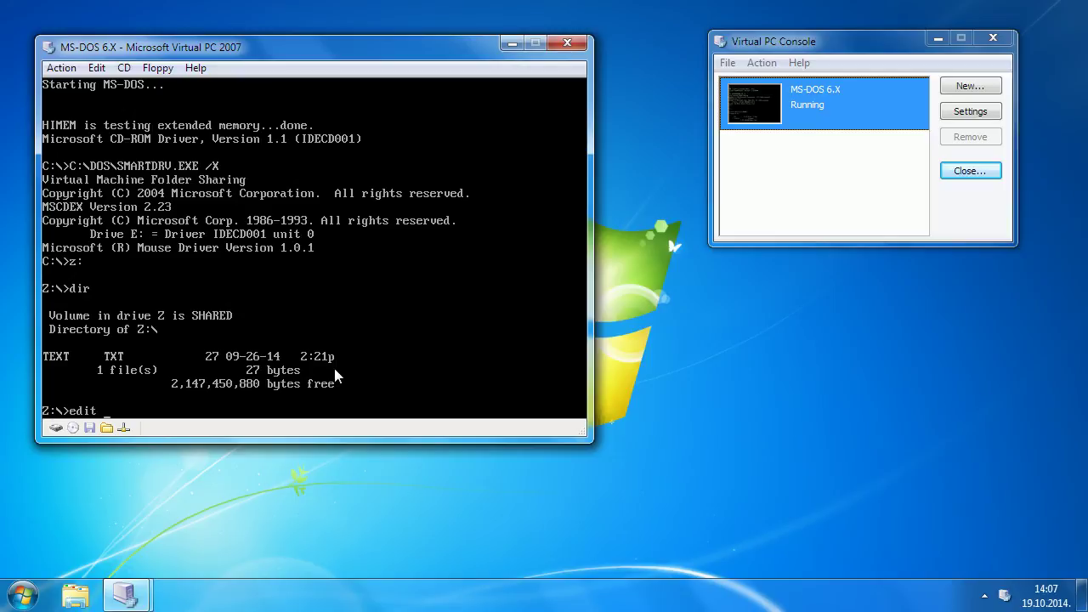
{"action": "type", "text": "text.txt"}
{"action": "key", "text": "Return"}
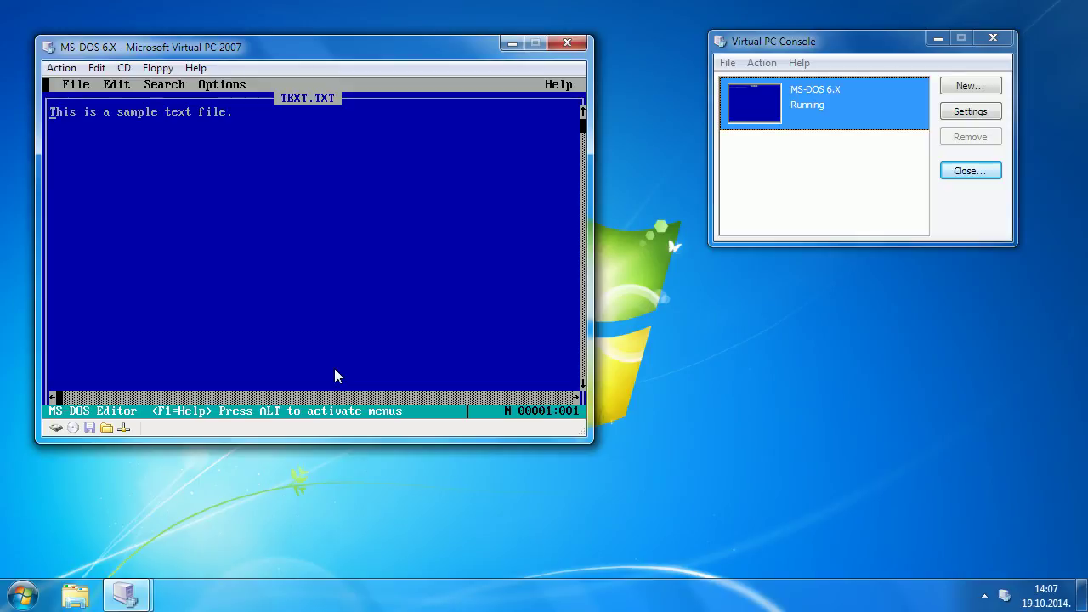
{"action": "key", "text": "alt"}
{"action": "key", "text": "Return"}
{"action": "key", "text": "Down"}
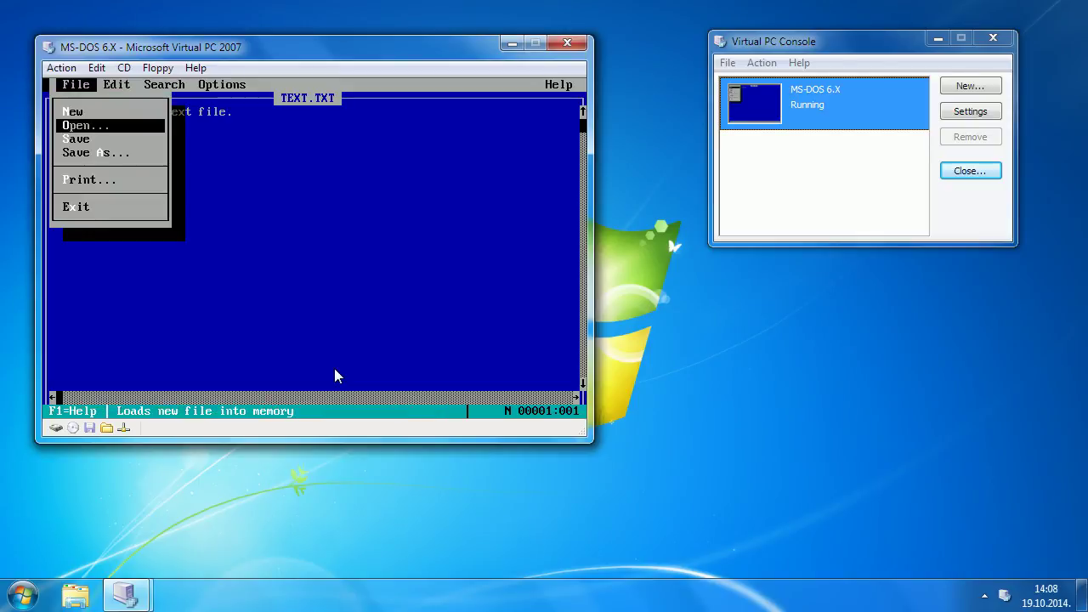
{"action": "key", "text": "Down"}
{"action": "key", "text": "Down"}
{"action": "key", "text": "Down"}
{"action": "key", "text": "Down"}
{"action": "key", "text": "Return"}
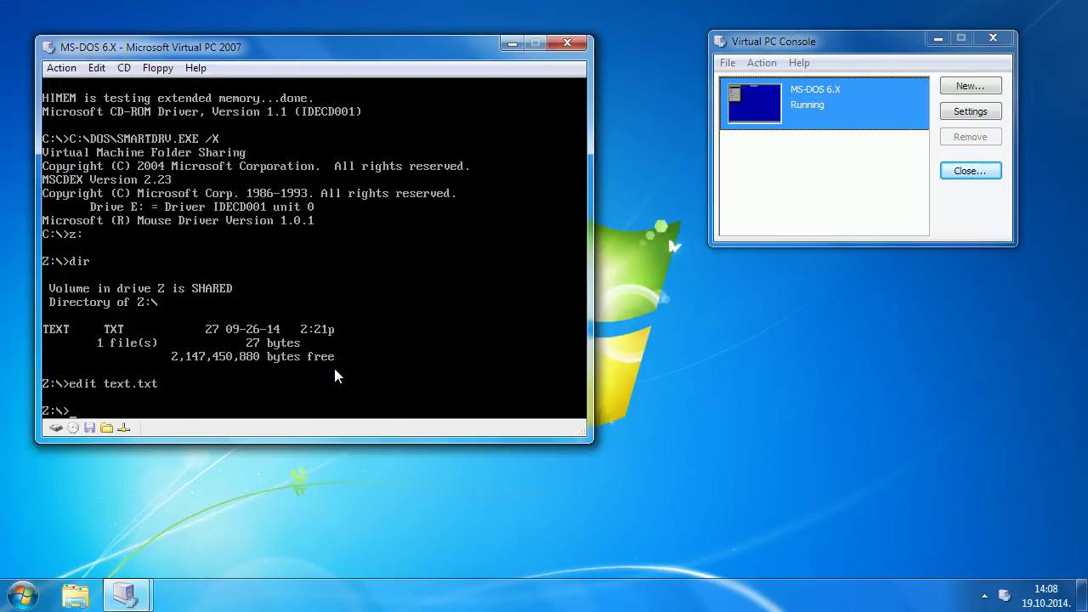
{"action": "type", "text": "c:"}
{"action": "key", "text": "Return"}
Run cls to clear the screen, leaving only the C:\> prompt.
{"action": "type", "text": "cl"}
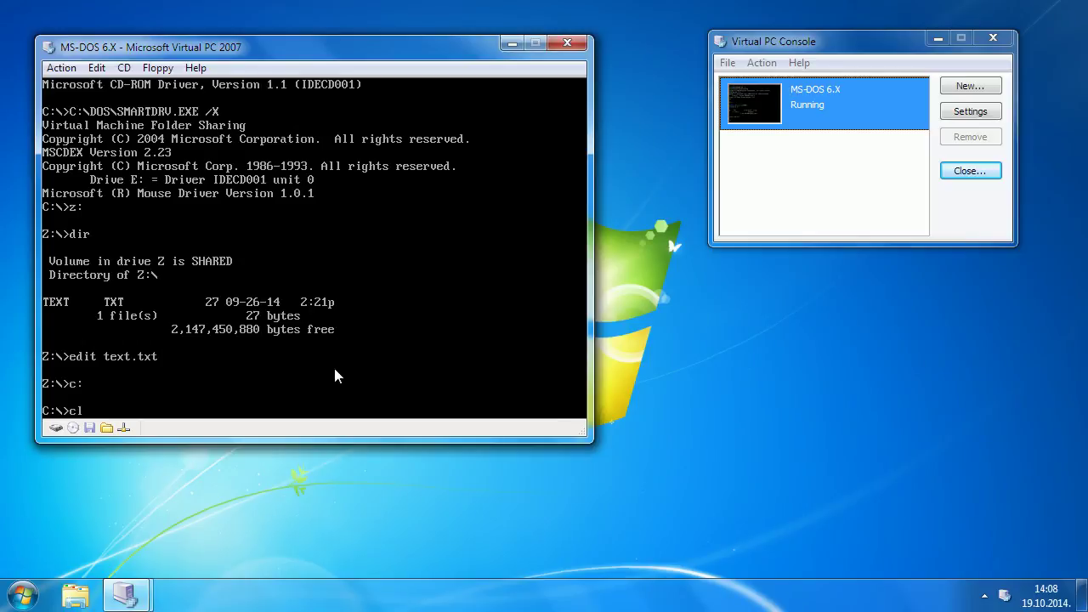
{"action": "type", "text": "s"}
{"action": "key", "text": "Return"}
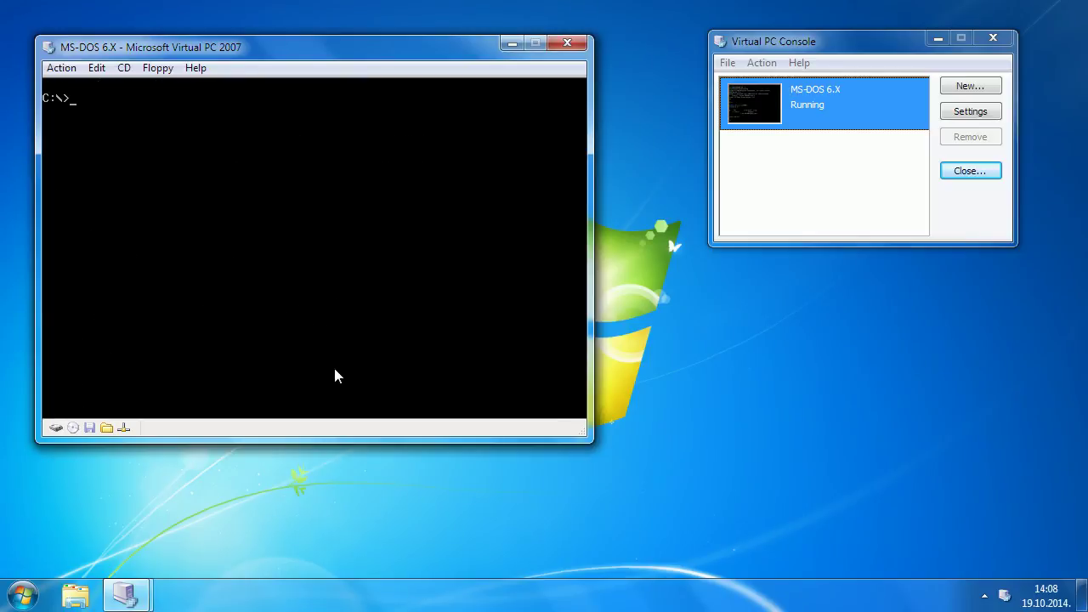